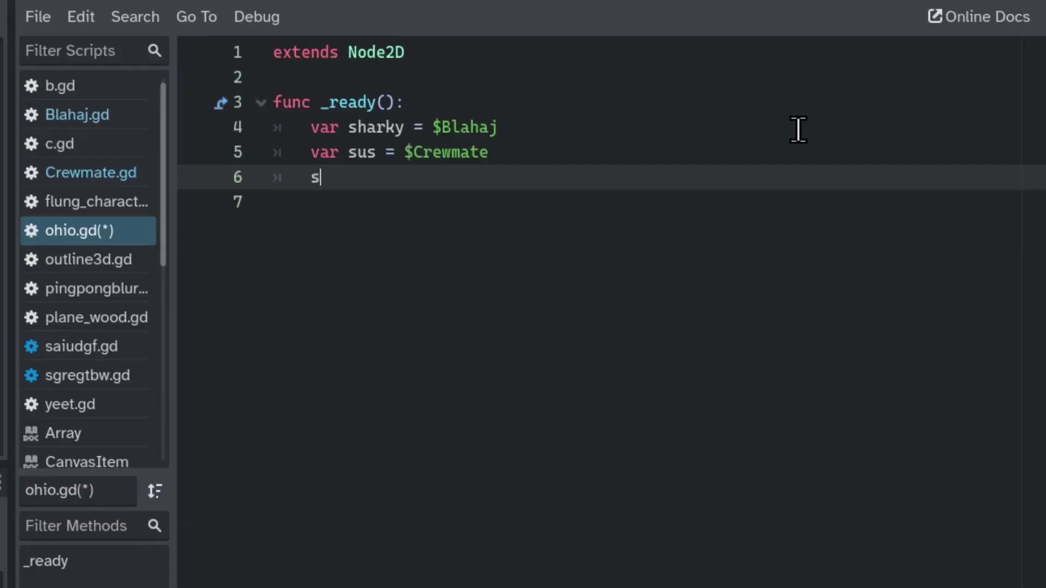
Type 'sharky.on_bite.' in ohio.gd's _ready to begin using Blahaj's on_bite signal.
text(har)
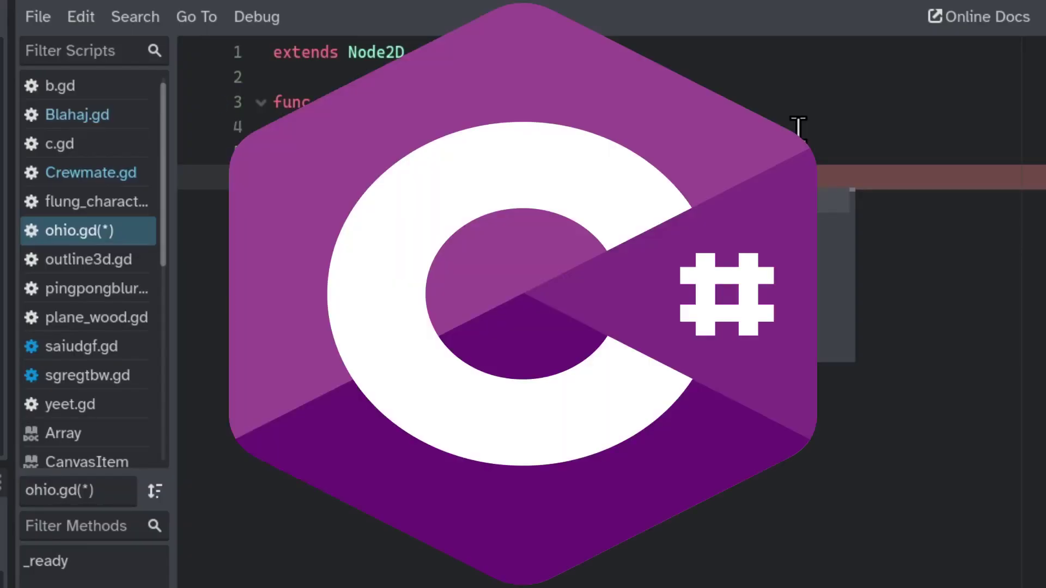
text(ky.on_b)
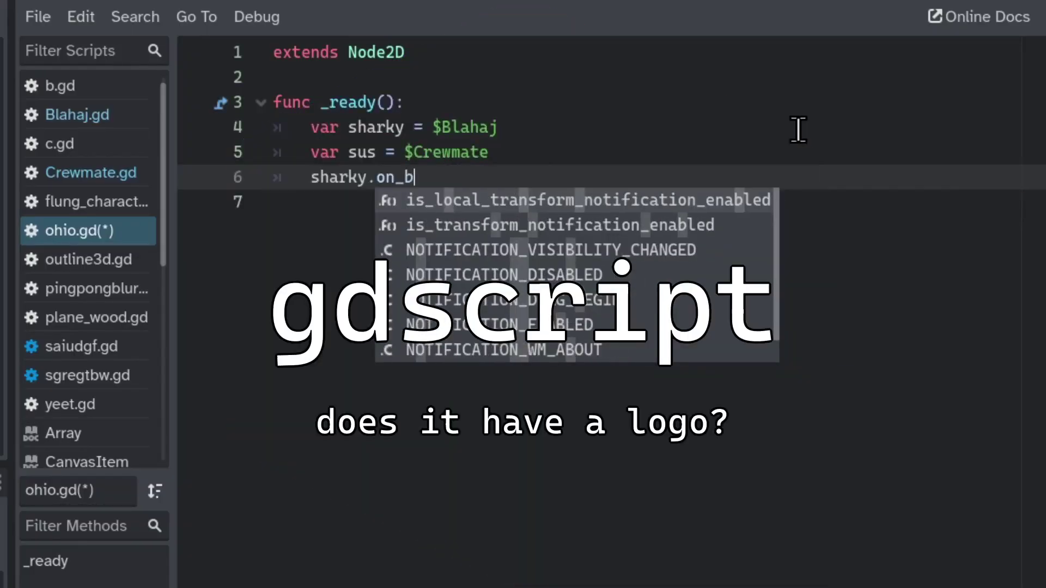
text(ite.)
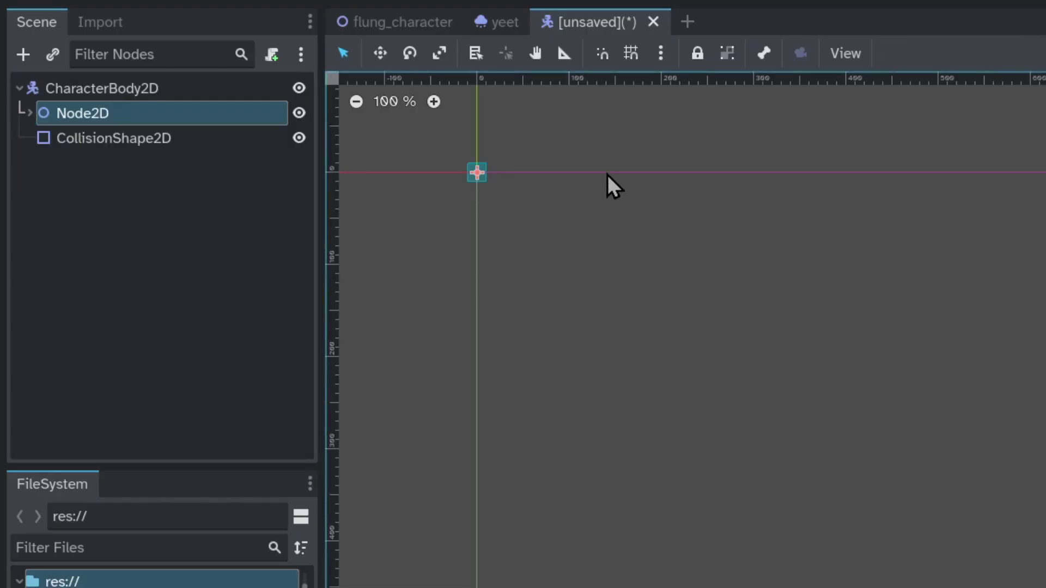
Inspect the CharacterBody2D scene's nodes, then drag player.tscn under the World node.
click(191, 89)
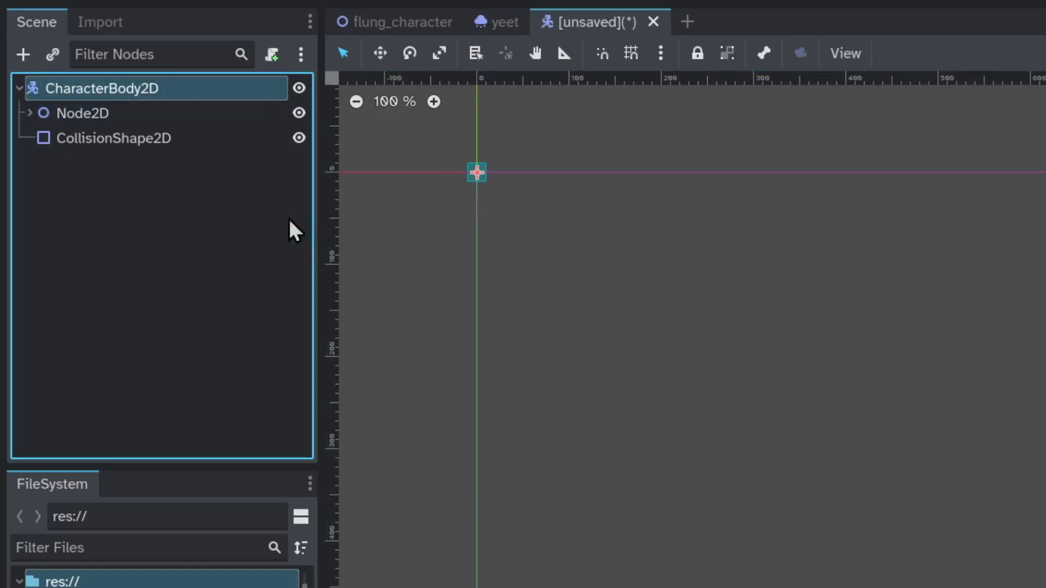
click(204, 113)
click(196, 140)
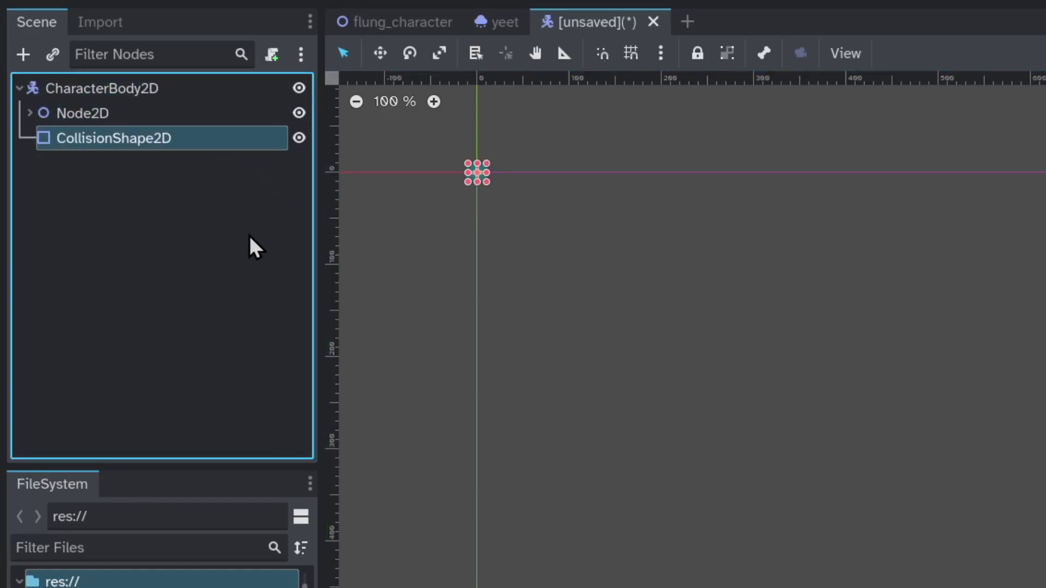
click(30, 112)
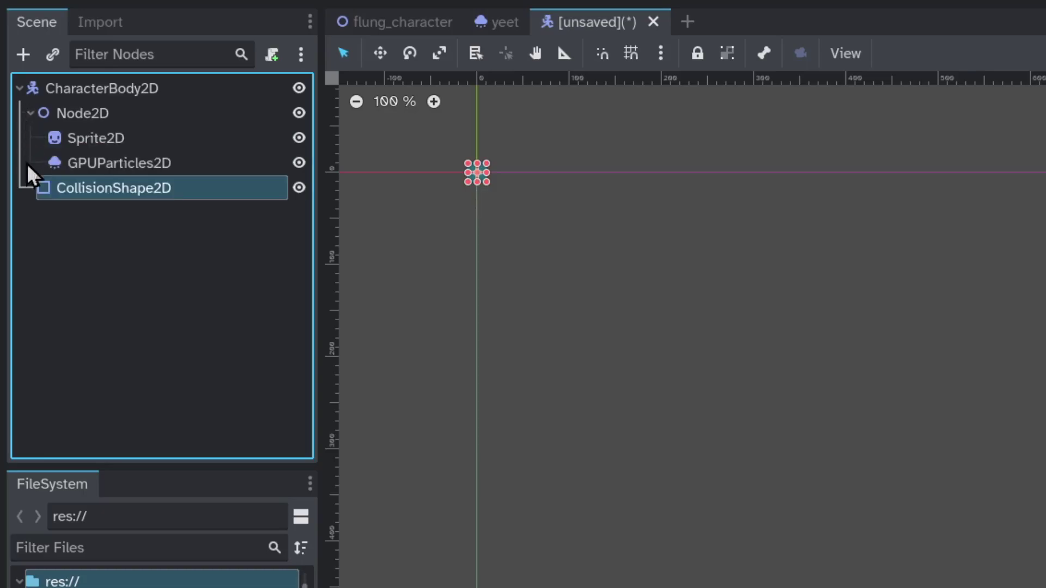
click(191, 141)
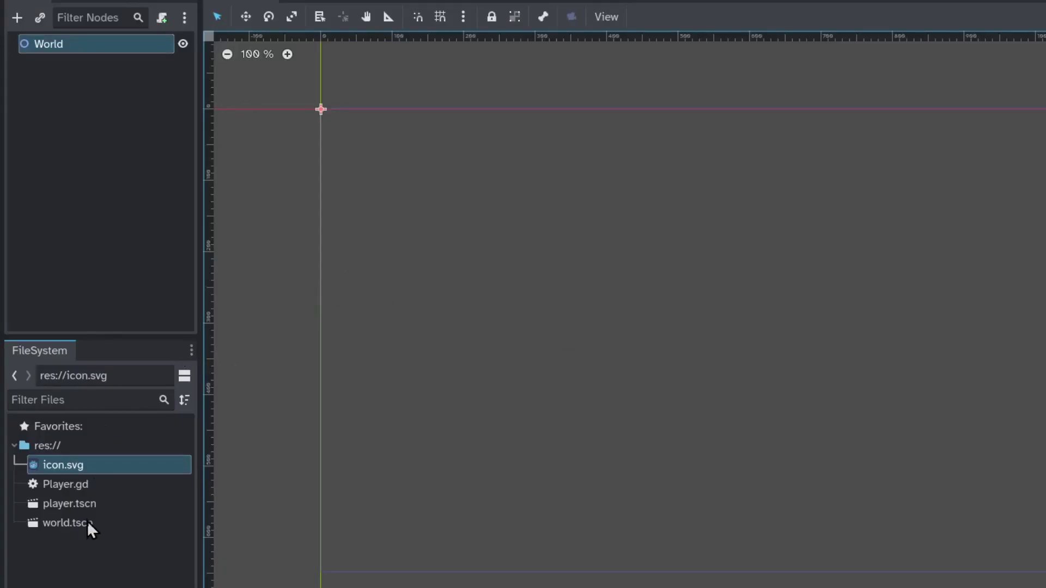
click(79, 503)
drag(63, 502, 96, 43)
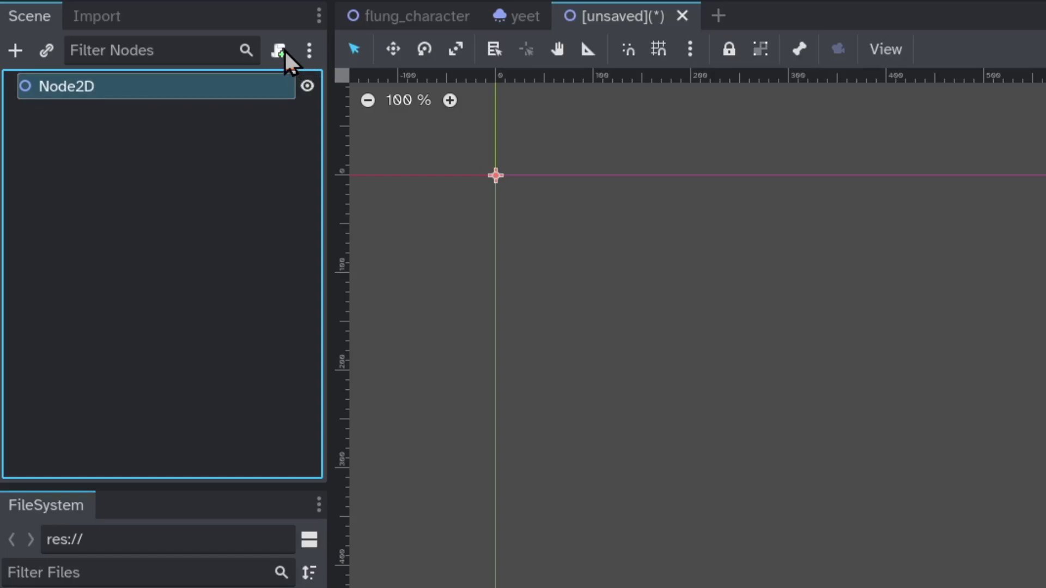
Open Blahaj's script and highlight its on_bite signal declaration.
click(284, 49)
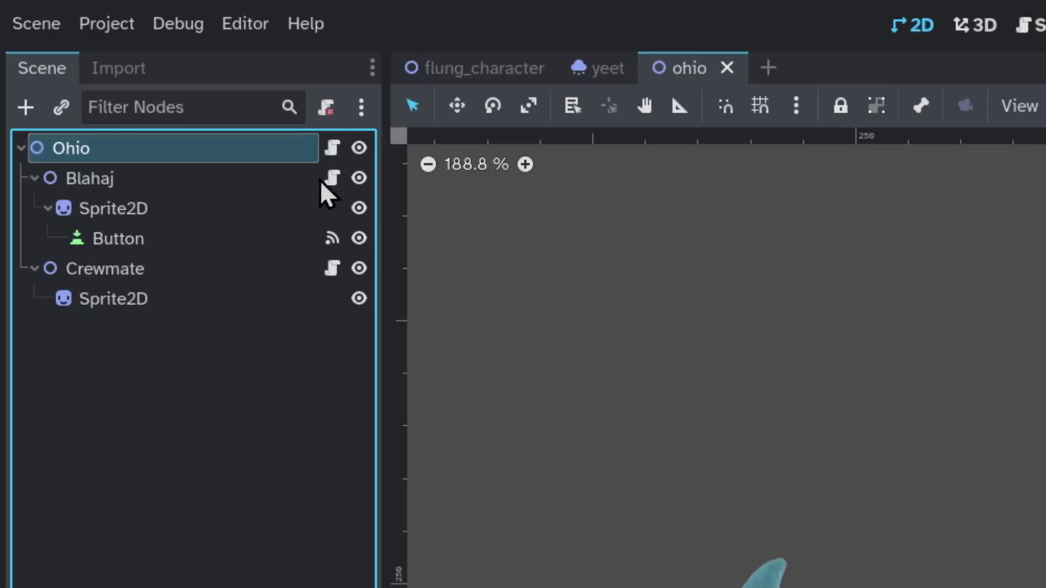
click(332, 179)
click(851, 201)
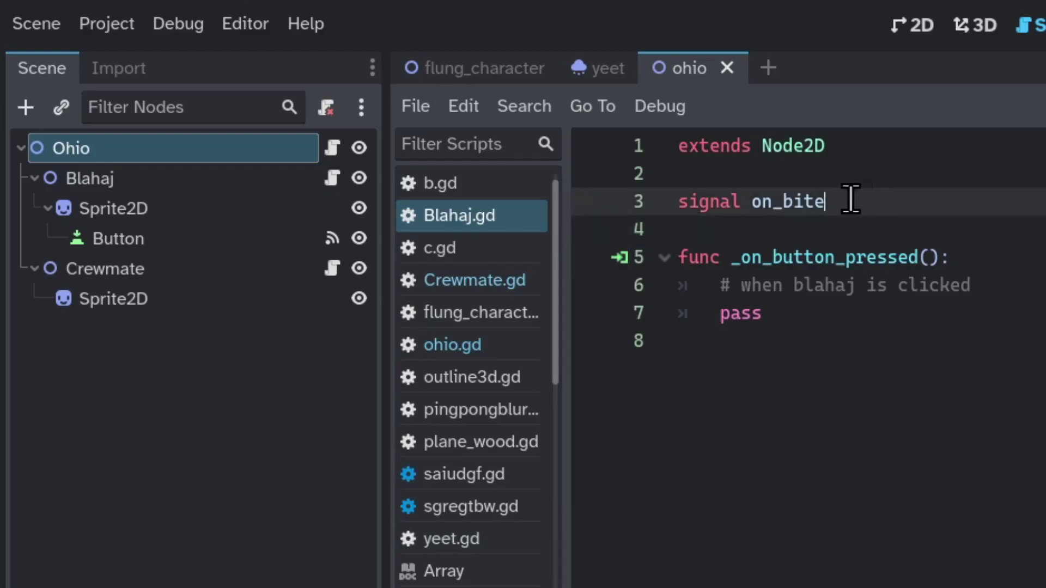
drag(851, 201, 593, 218)
Review Crewmate's on_bitten function header, then select the Ohio root node.
click(332, 269)
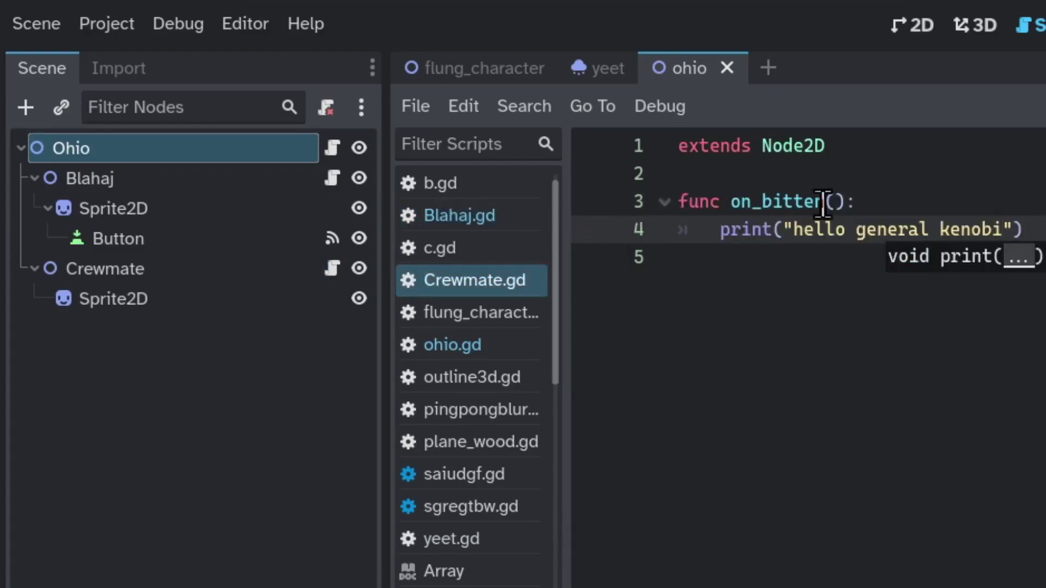
drag(859, 202, 665, 222)
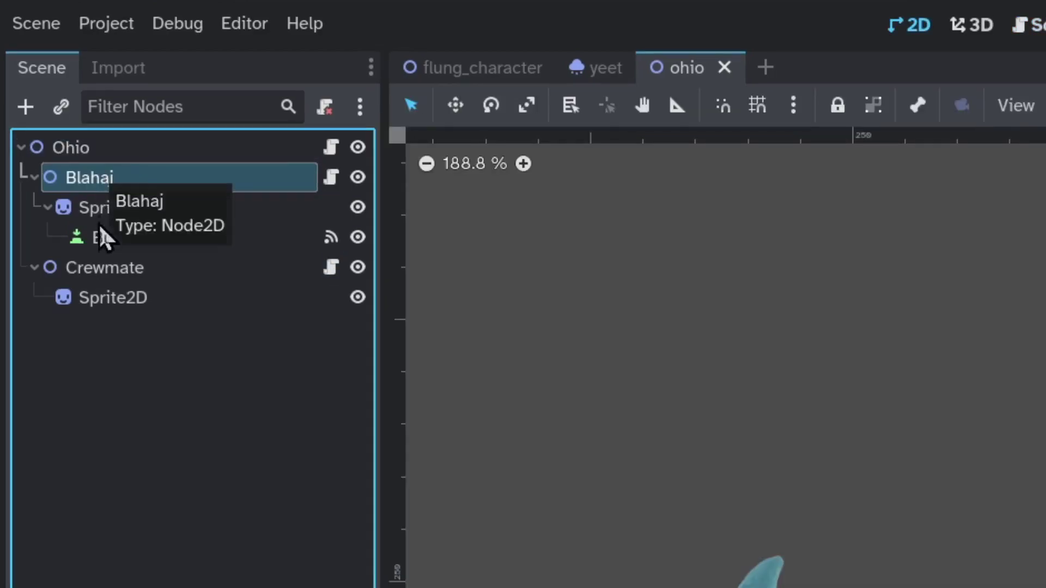
click(110, 267)
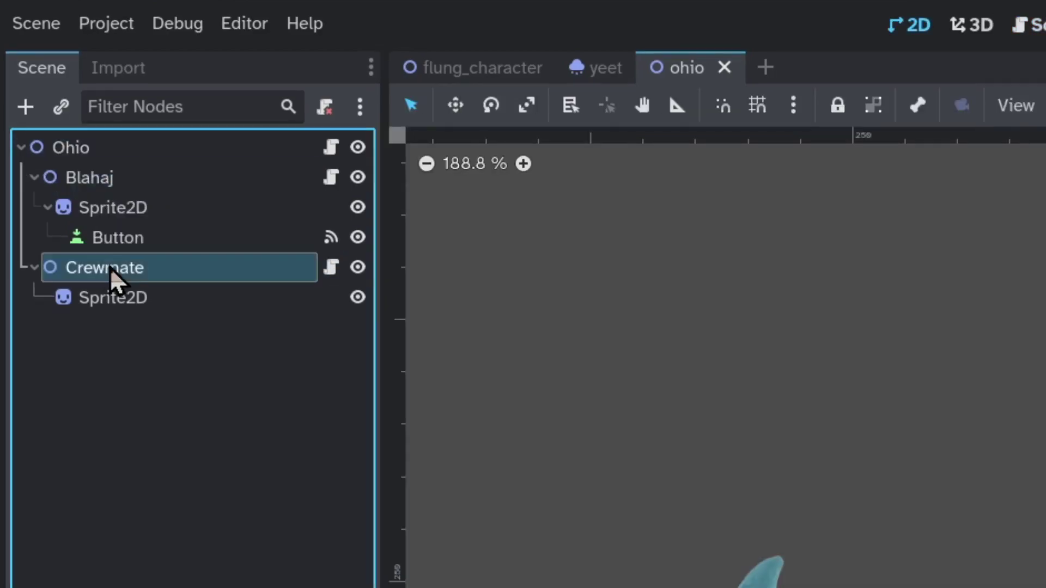
click(110, 150)
In ohio.gd's _ready, get $Blahaj and $Crewmate, connect sharky.on_bite to sus.on_bitten, and save.
click(332, 147)
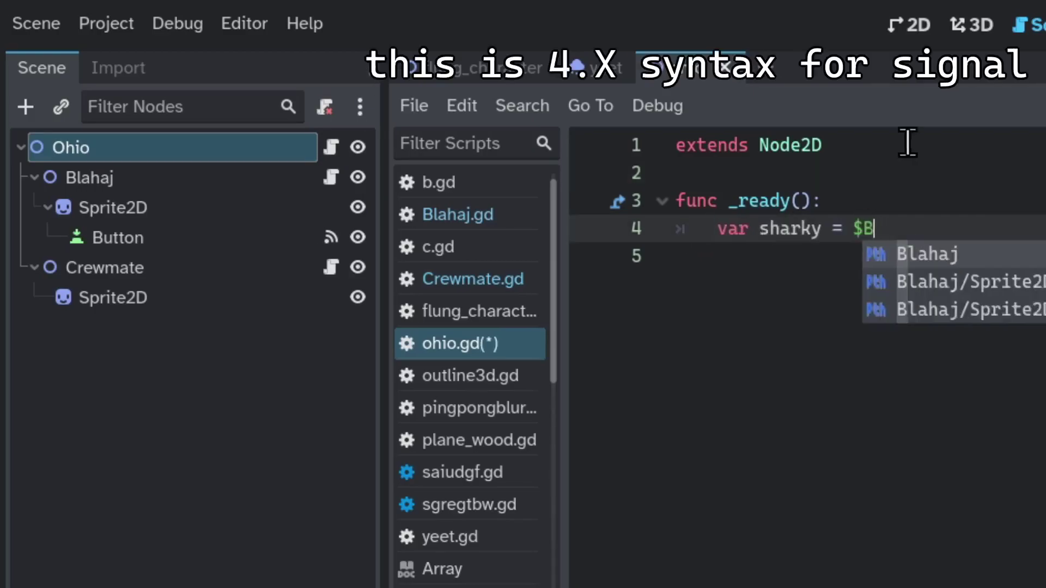
text(lahaj)
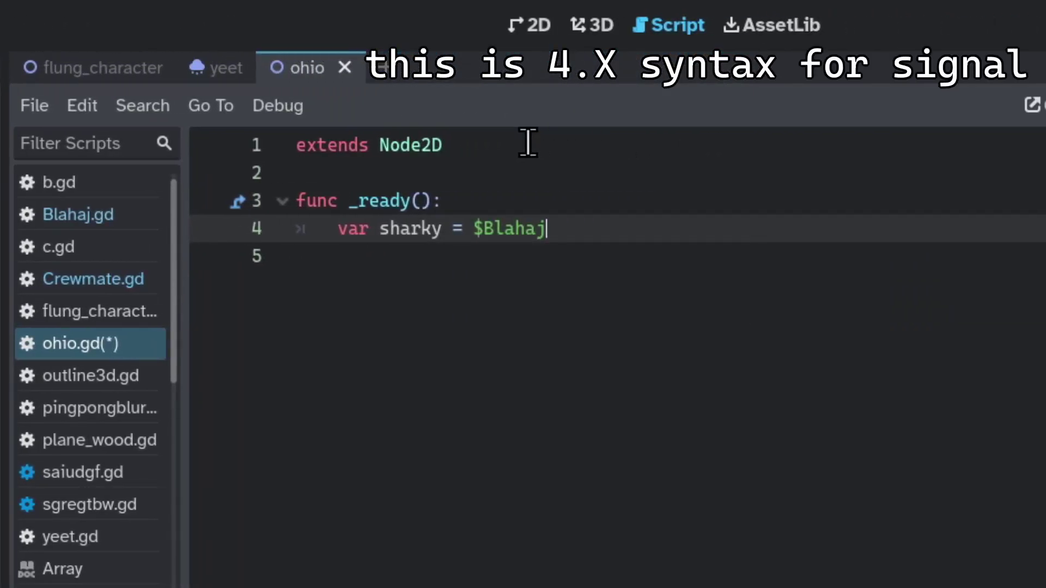
key(Return)
text(var sus )
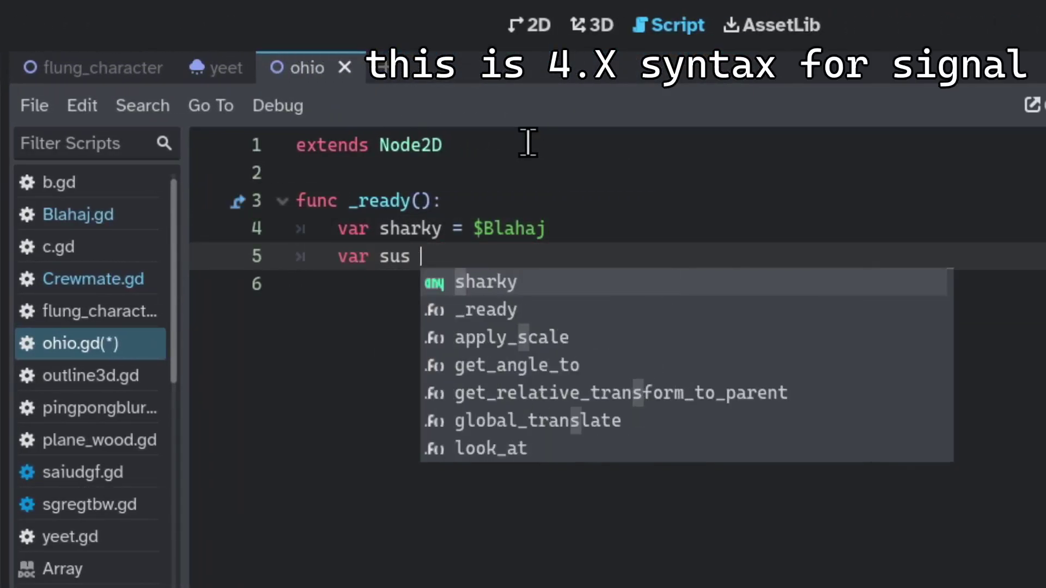
text(= $C)
key(Return)
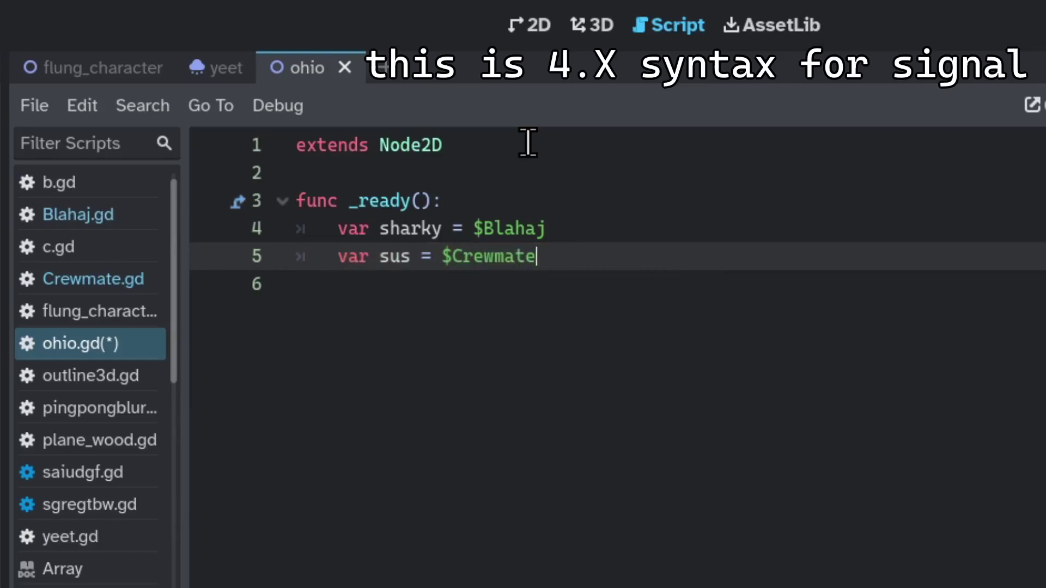
key(Return)
text(s)
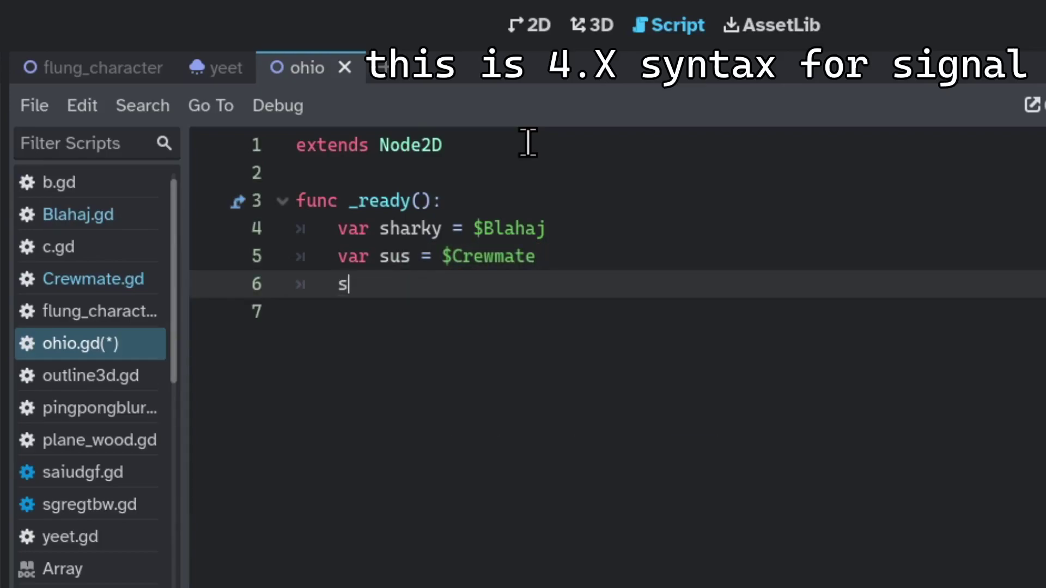
text(harky.on)
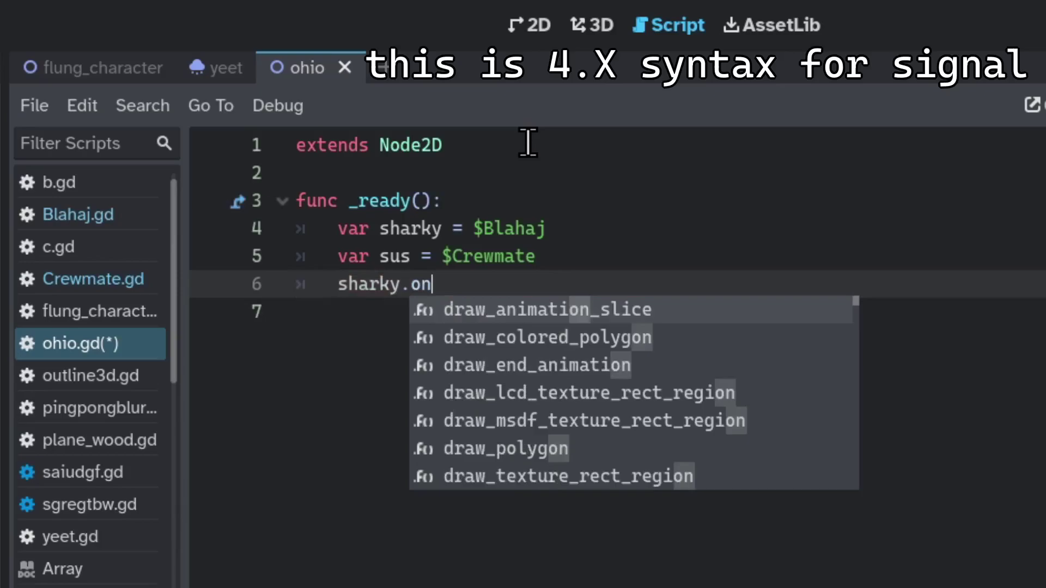
text(_bite.con)
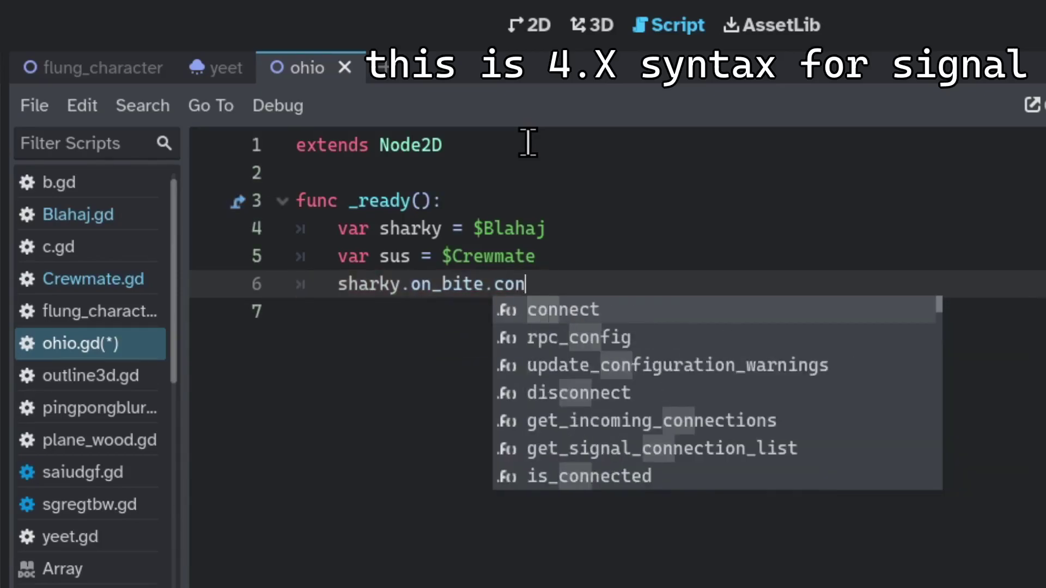
text(nect(sus.on_b)
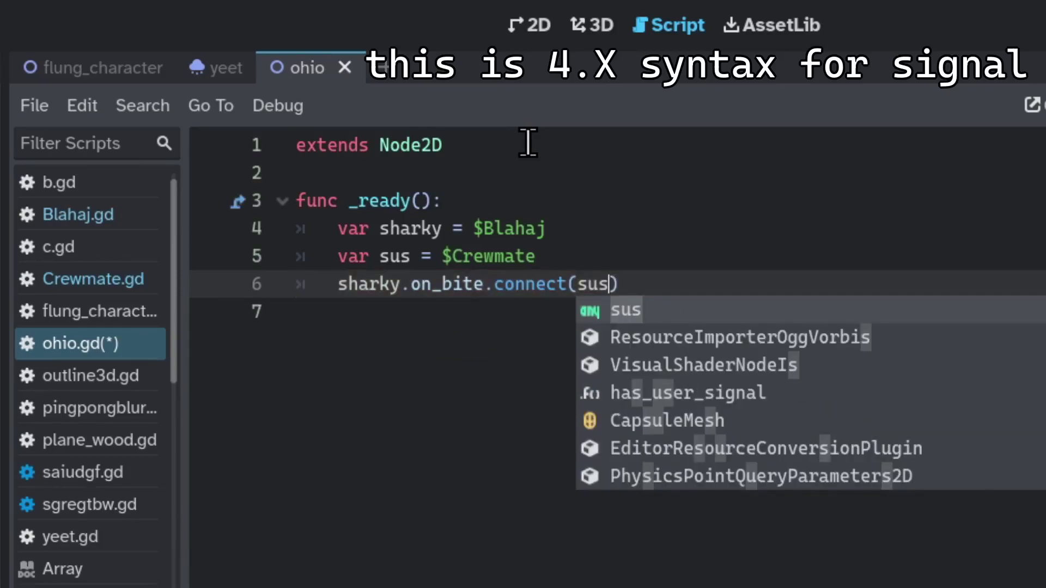
text(itten))
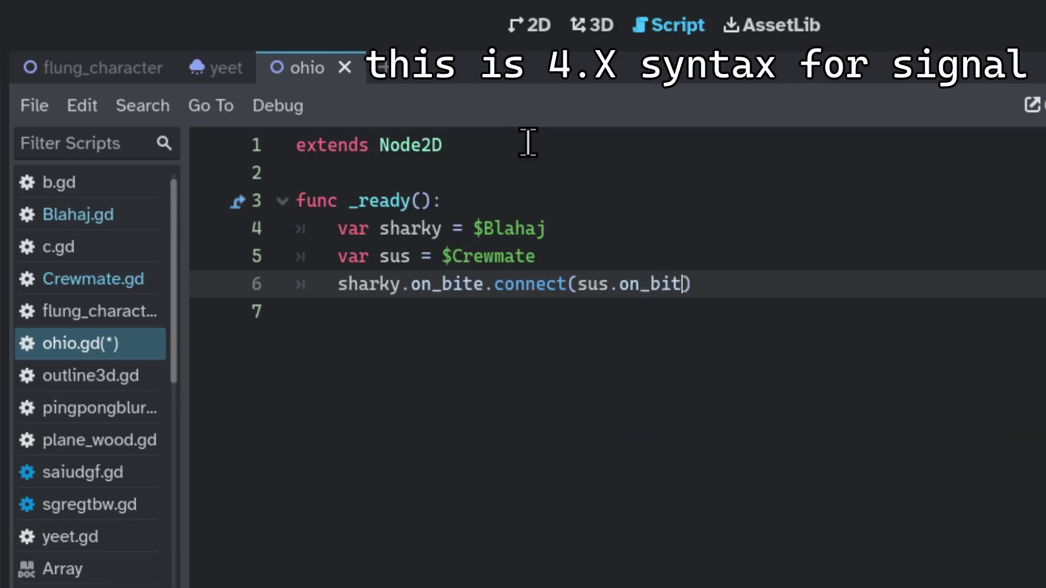
key(ctrl+s)
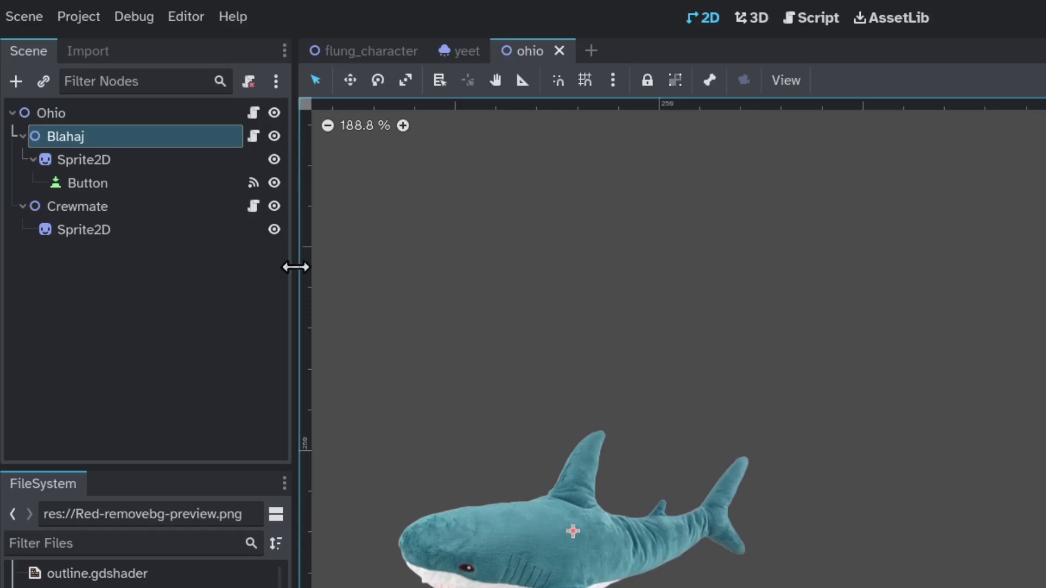
Connect Blahaj's on_bite signal to Crewmate's on_bitten method via the Node Signals panel.
click(201, 292)
click(131, 141)
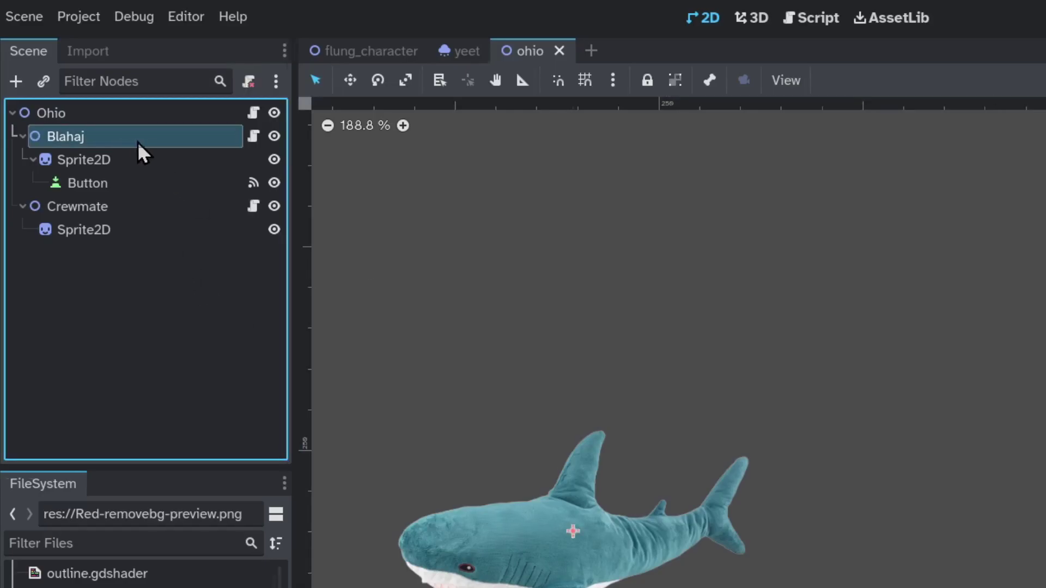
click(999, 51)
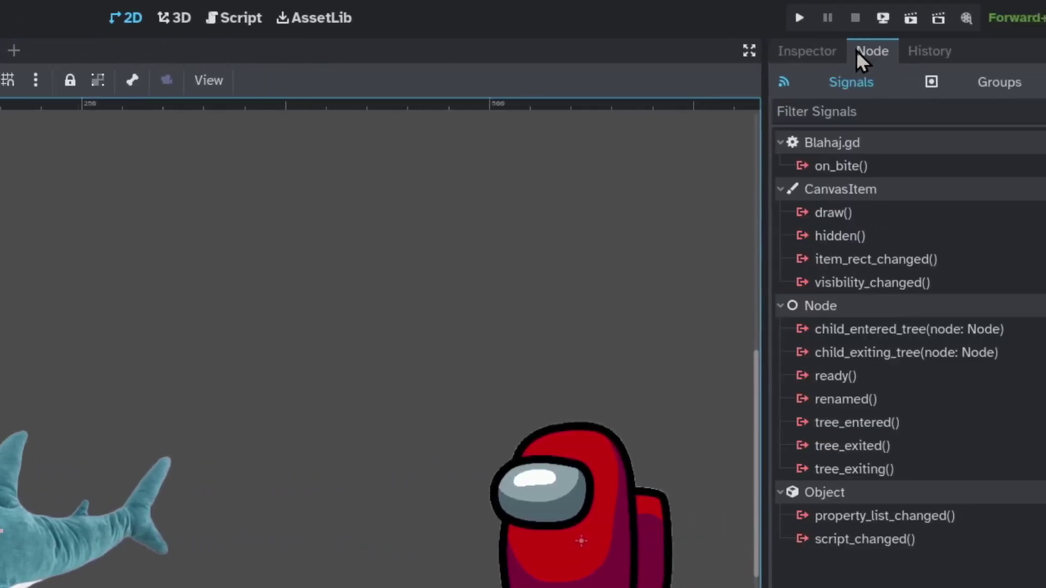
click(824, 171)
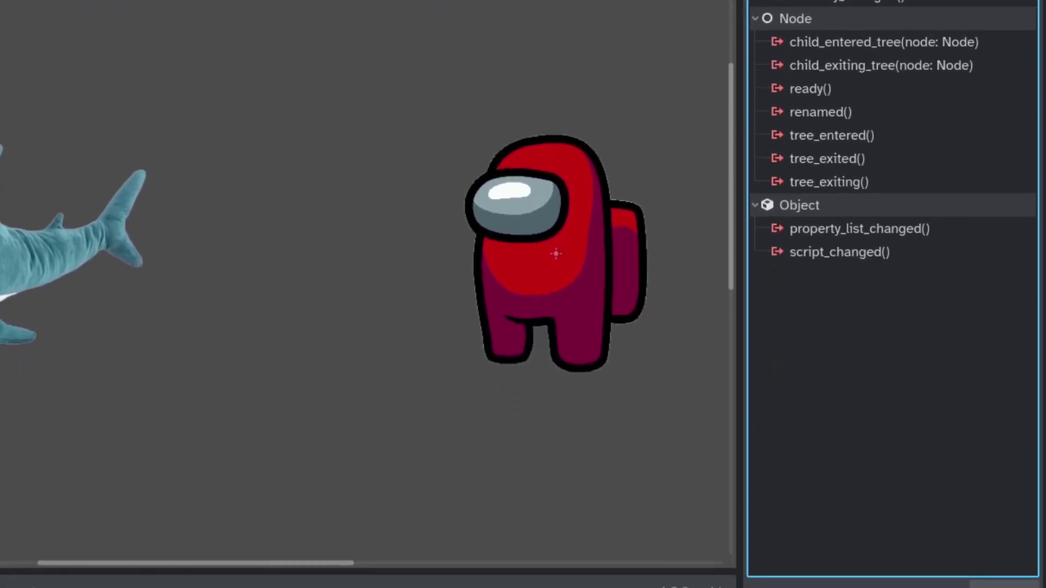
click(991, 587)
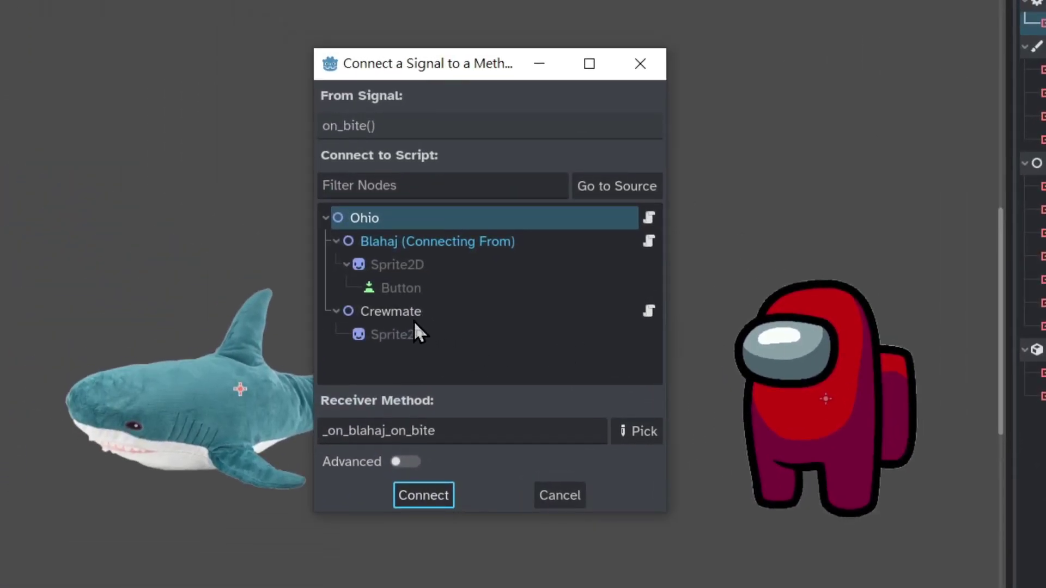
click(407, 311)
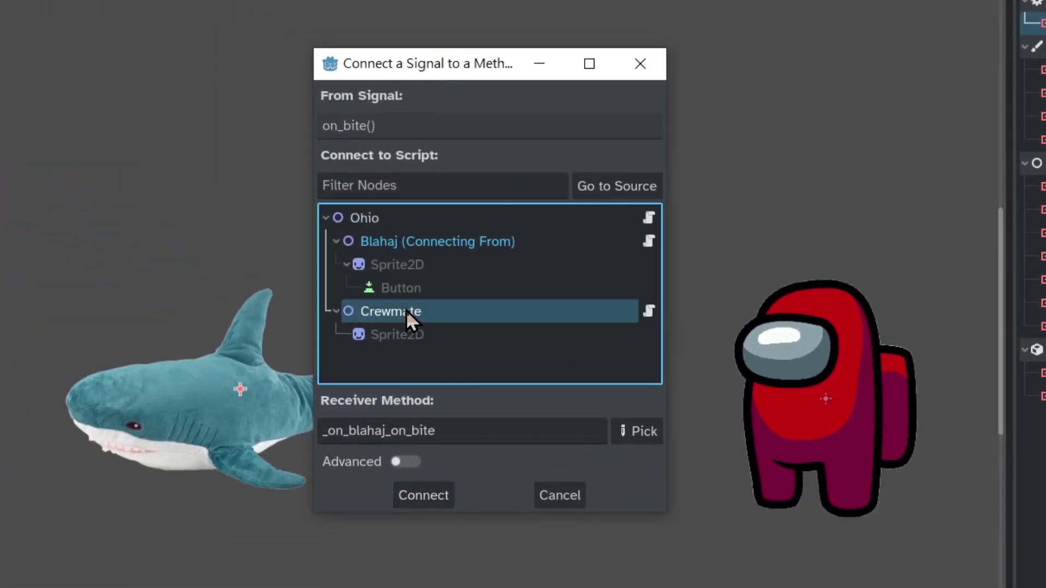
click(651, 427)
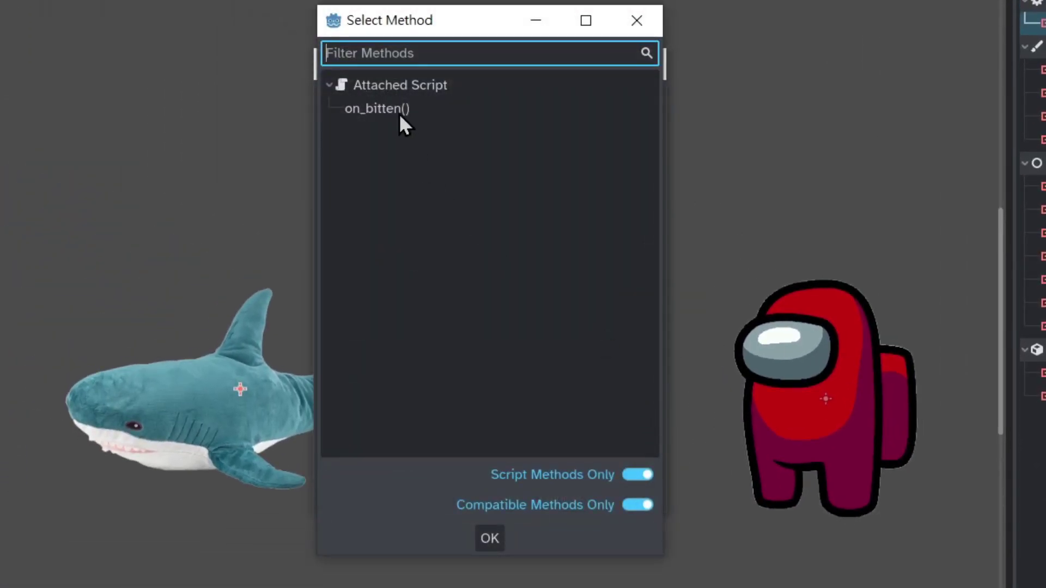
click(396, 106)
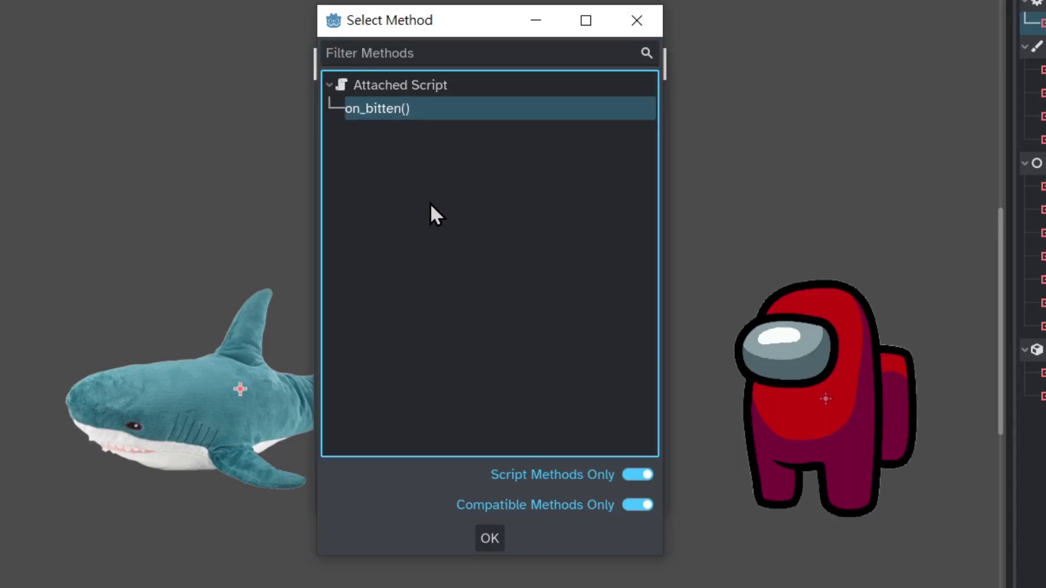
click(498, 539)
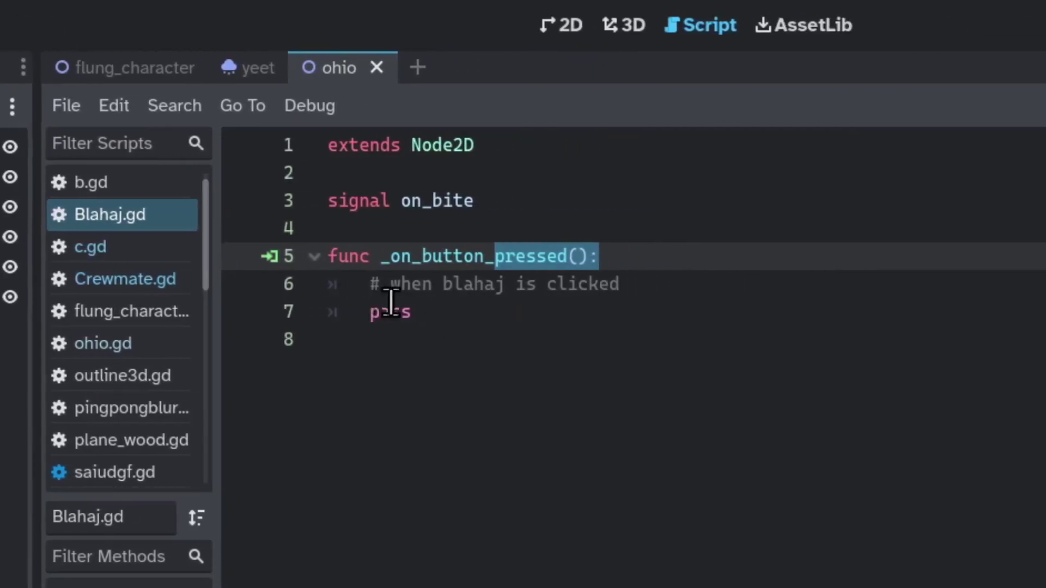
Replace the handler's placeholder with on_bite.emit(), run the game with F5, and click the shark.
drag(727, 312, 702, 283)
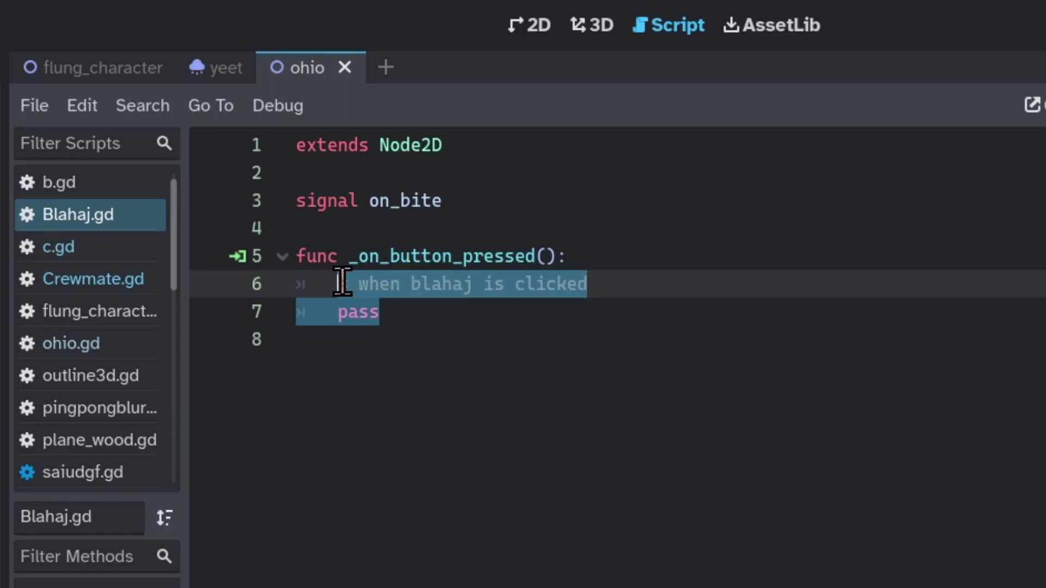
text(on_bite.emit)
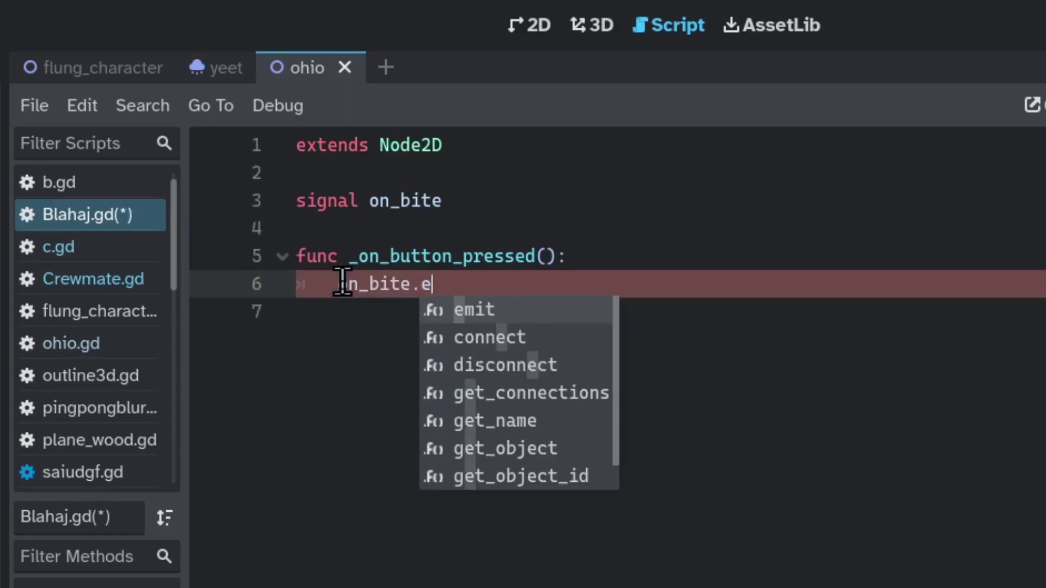
text(())
key(F5)
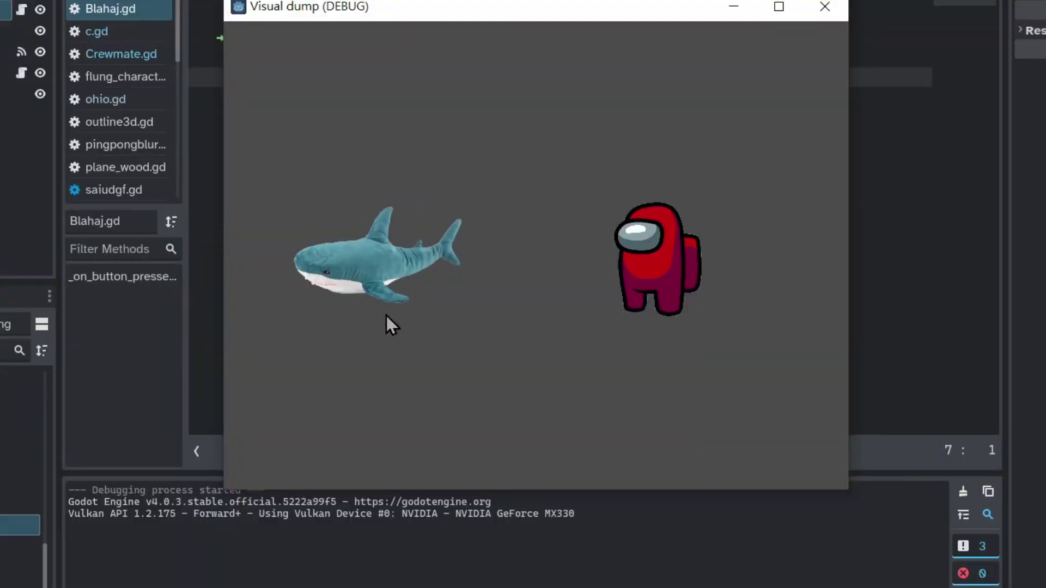
click(374, 249)
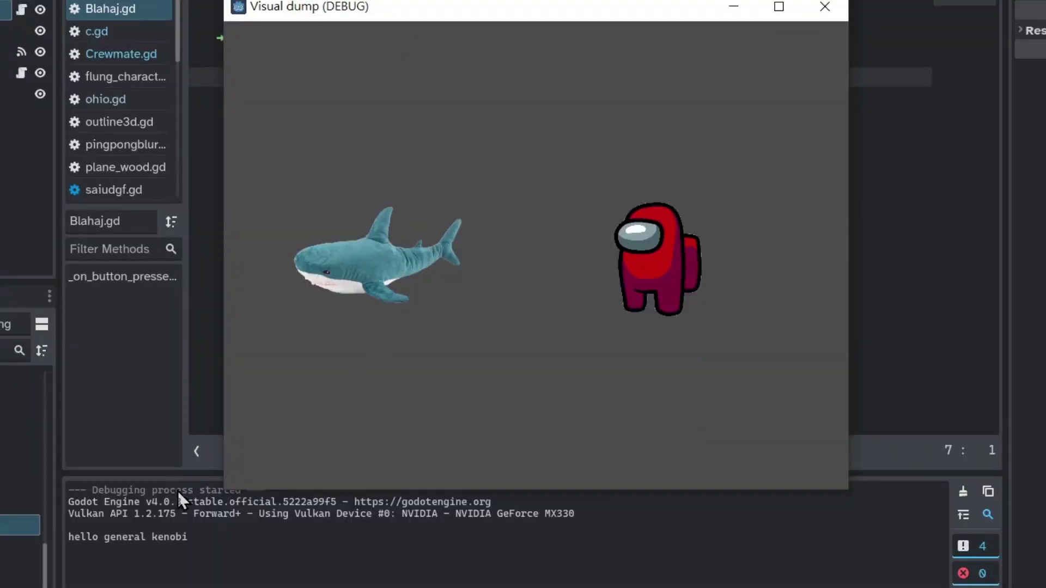
click(75, 532)
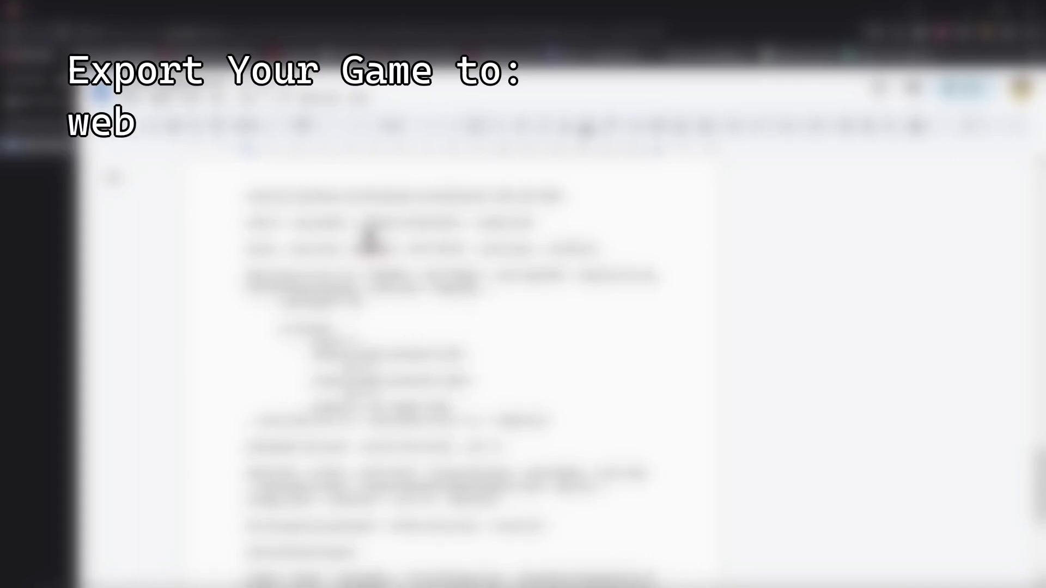
scroll(359, 239, down, 1)
scroll(305, 228, down, 5)
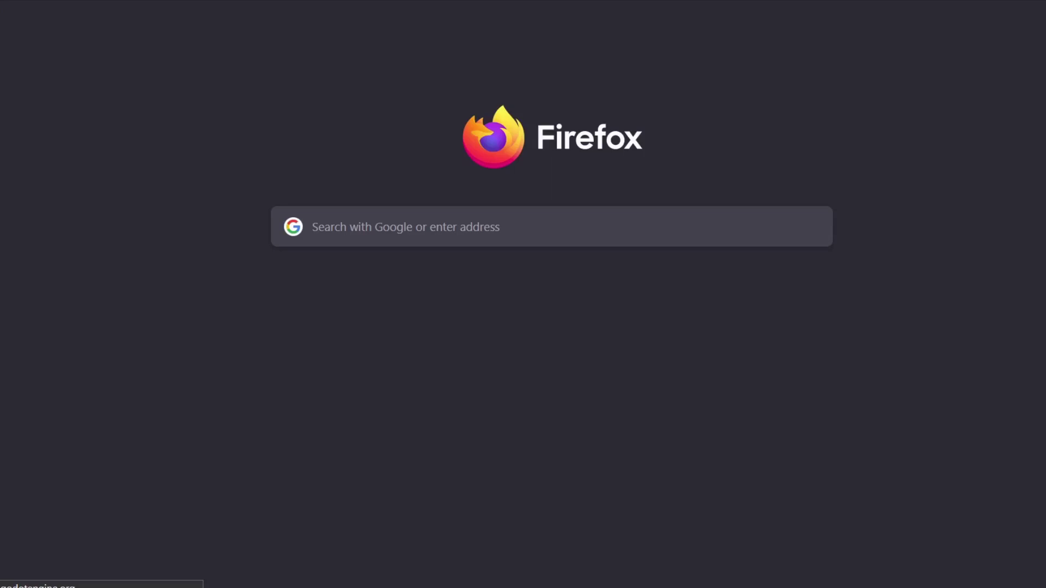
Scroll the Godot homepage to review the Download Latest and LTS options.
scroll(135, 352, down, 3)
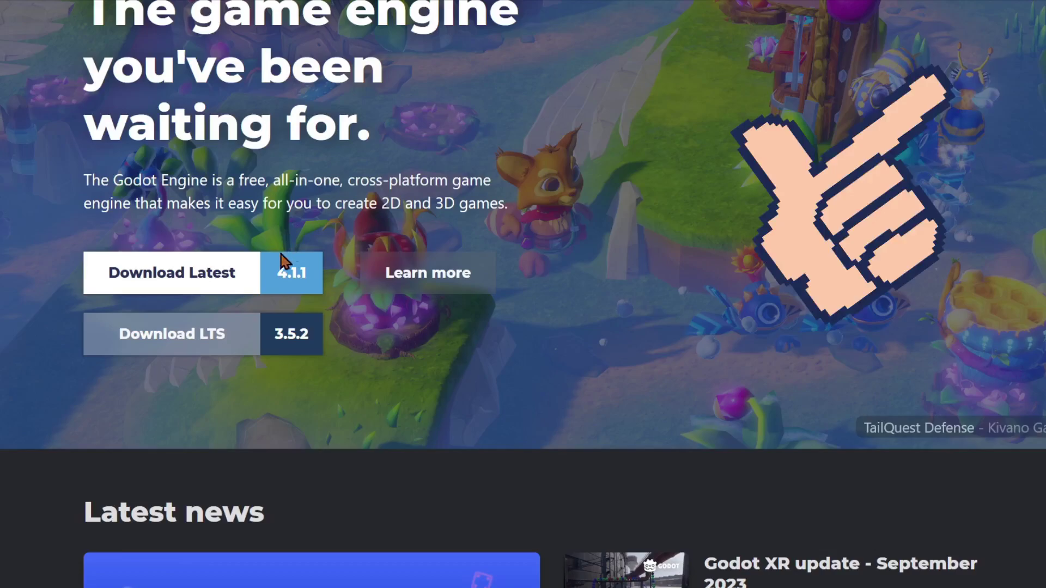
scroll(193, 240, up, 3)
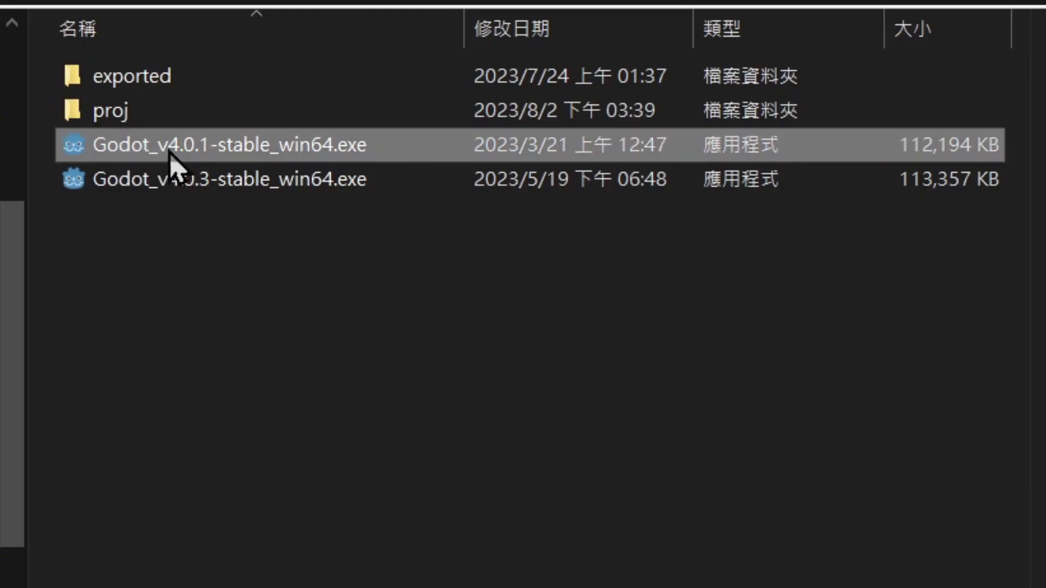
mouse_move(187, 154)
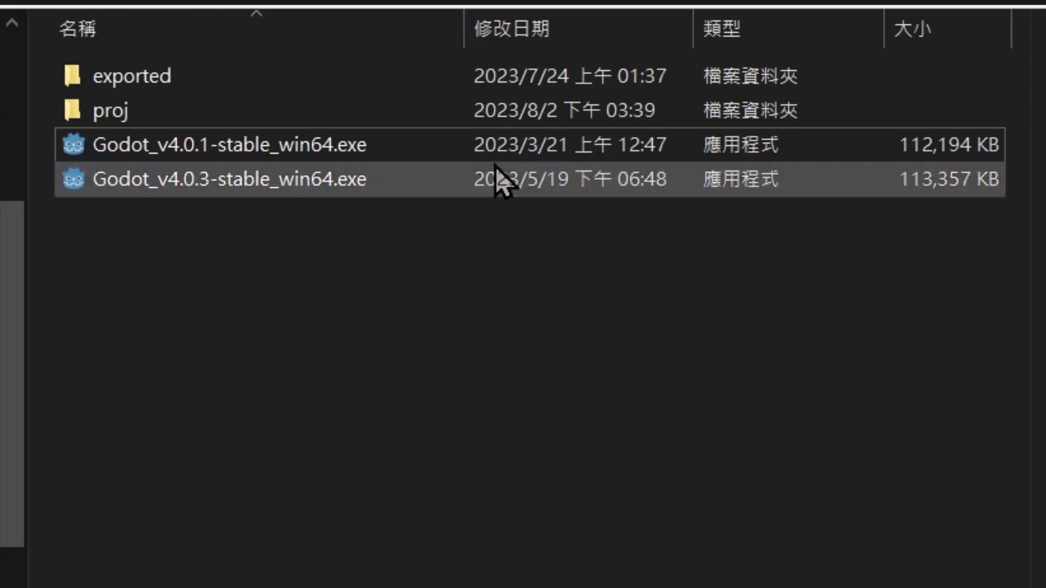
Launch Godot v4.0.3 and create the 'tutorial demo' project in its own folder.
double_click(380, 177)
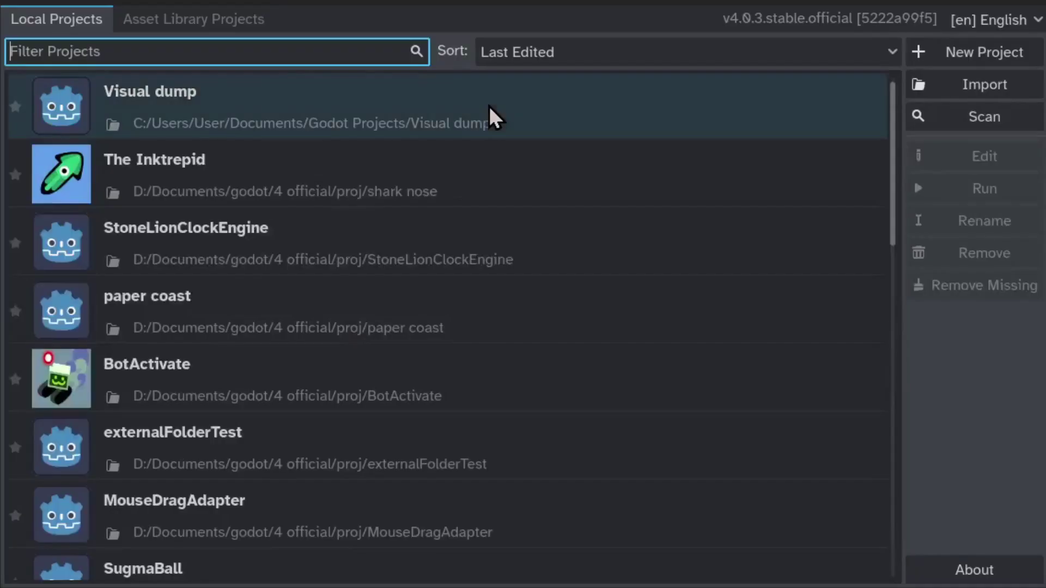
click(987, 58)
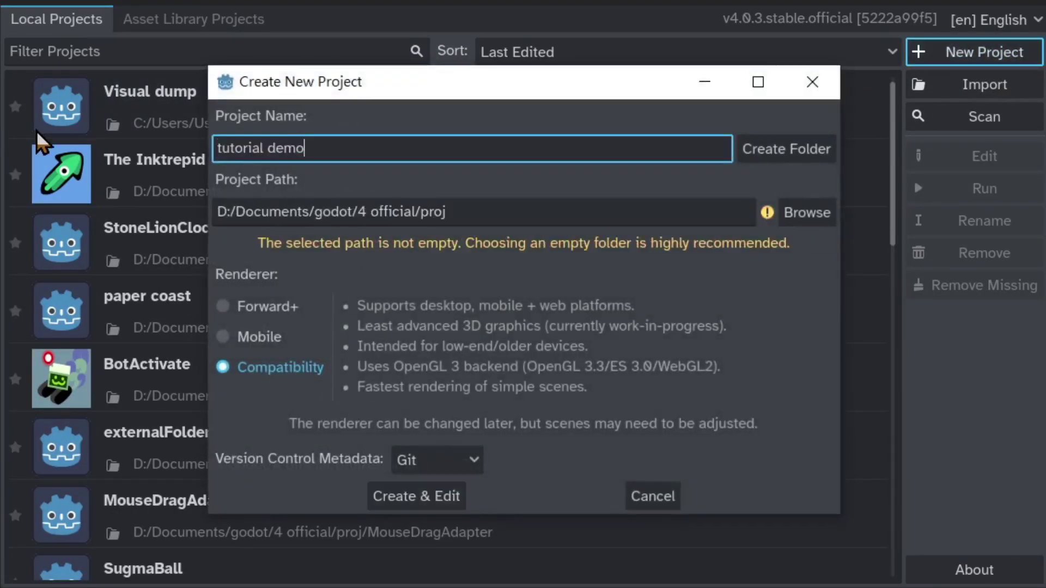
click(810, 154)
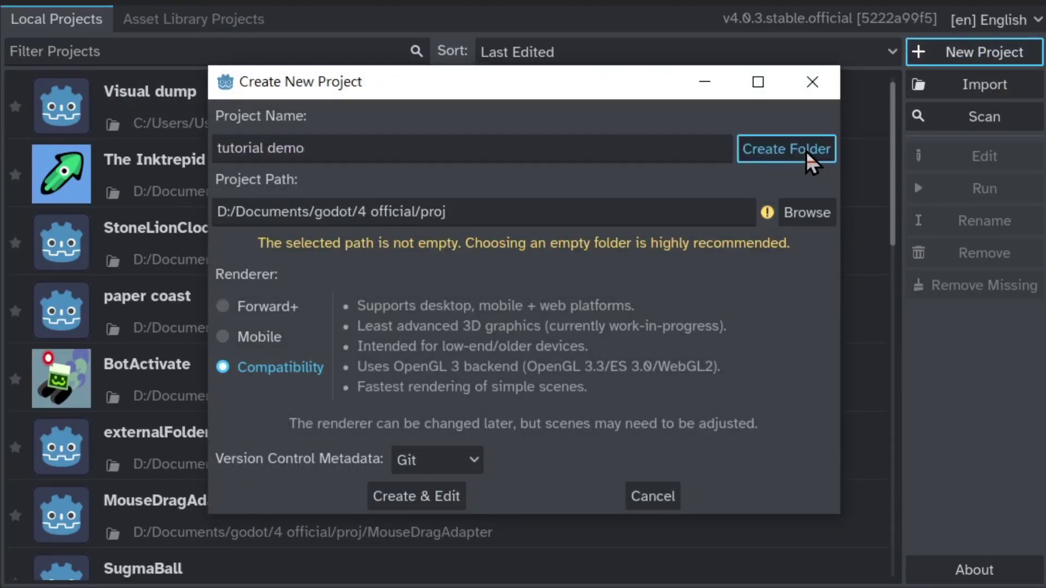
click(414, 496)
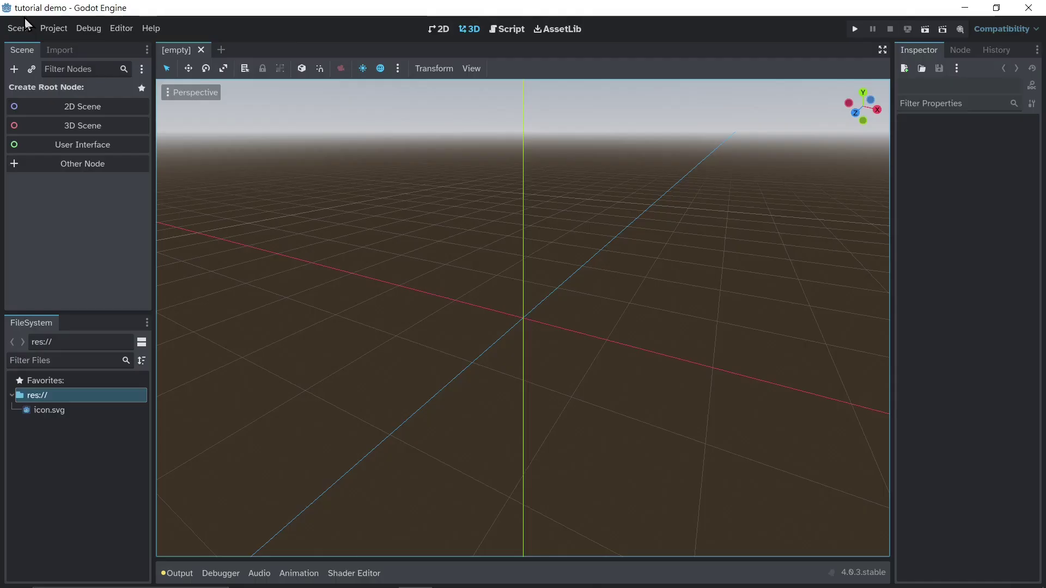
click(22, 28)
click(27, 44)
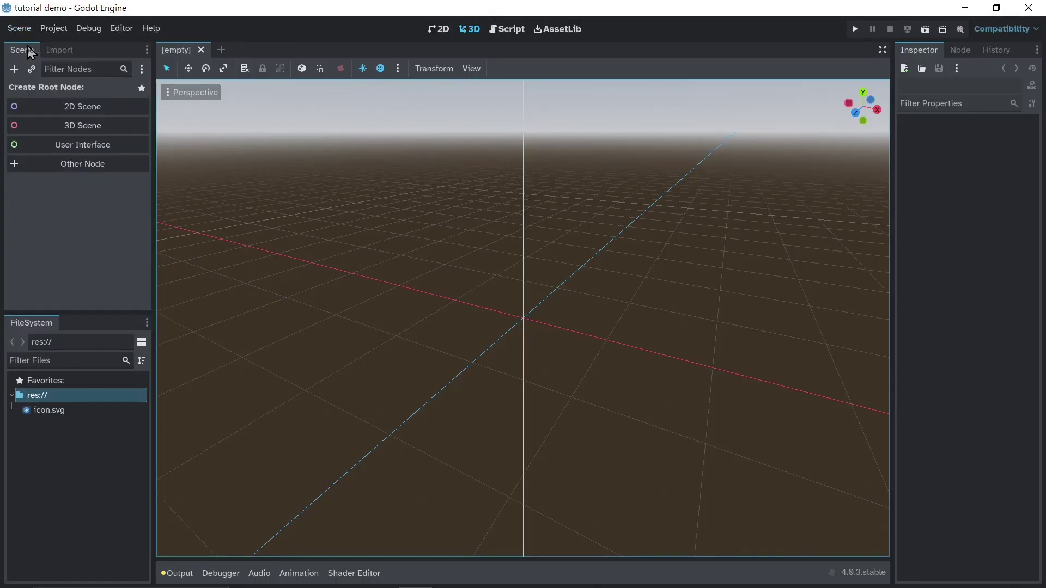
Add a 2D Scene root node and rename it World.
click(75, 105)
double_click(101, 89)
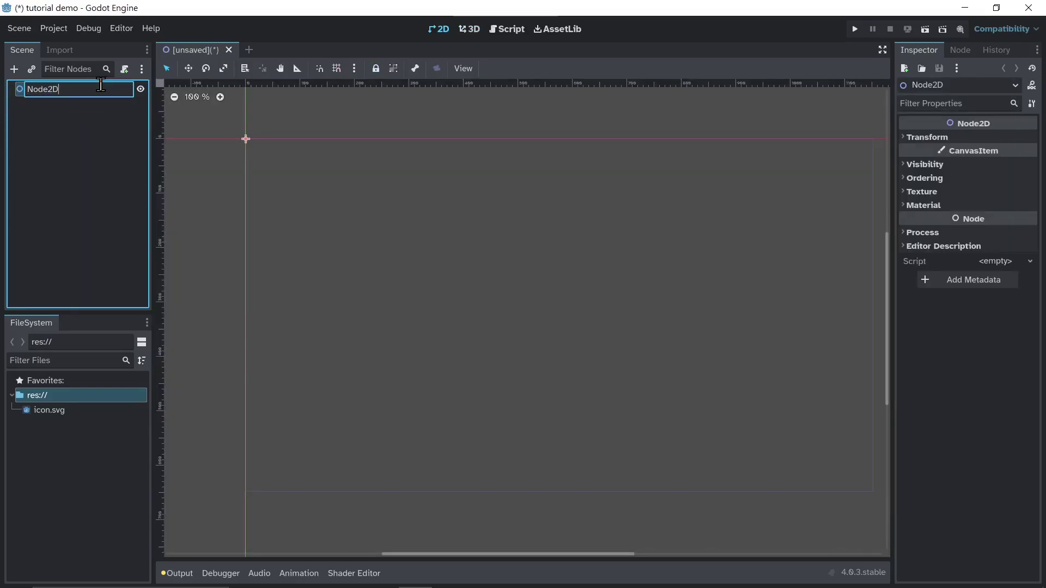
text(World)
key(Return)
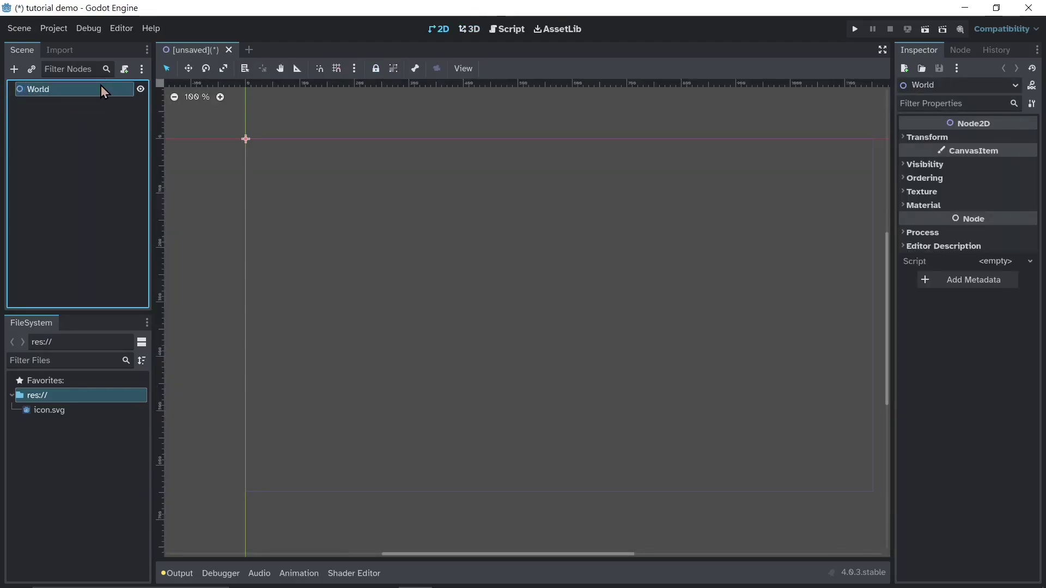
Save the World scene as world.tscn.
click(18, 30)
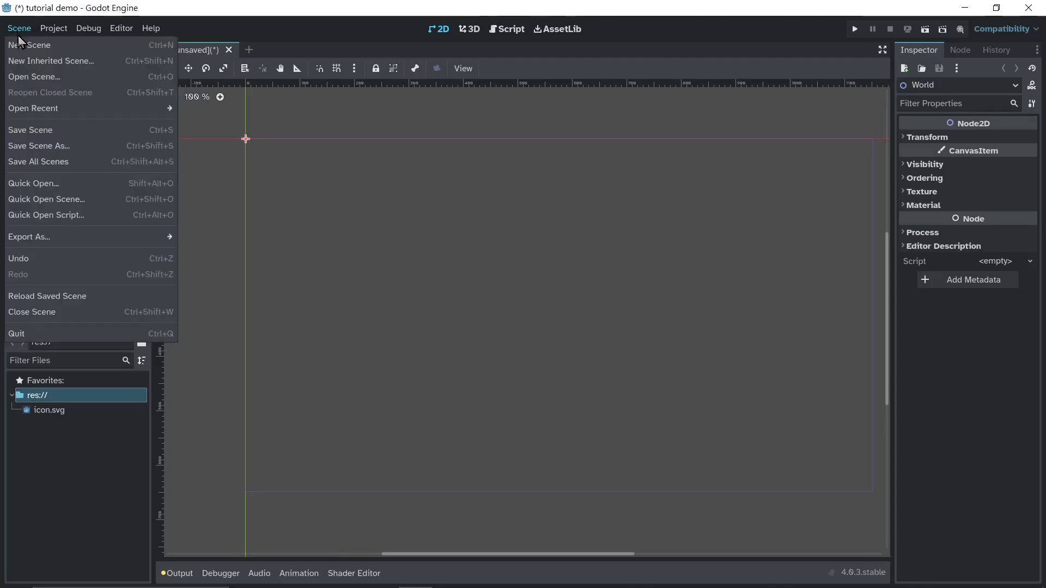
click(32, 135)
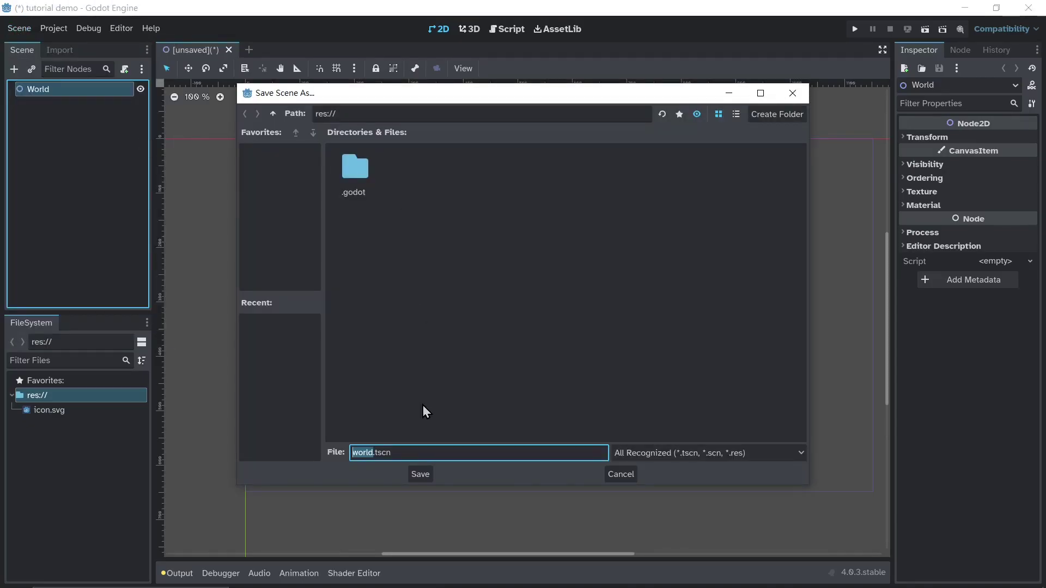
click(425, 475)
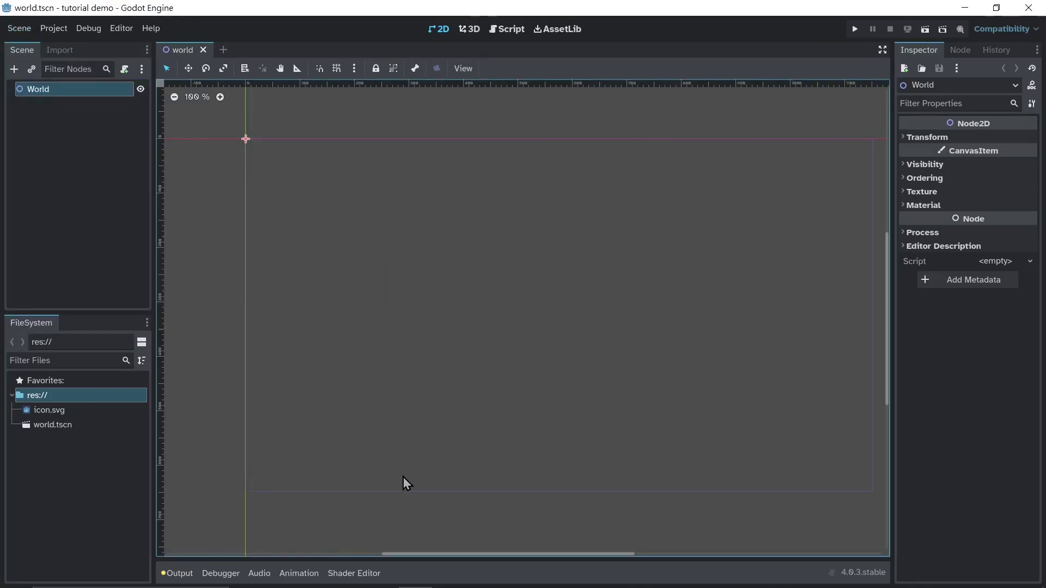
Start a new 2D scene with root Player and add a Sprite2D child textured with icon.svg.
key(ctrl+n)
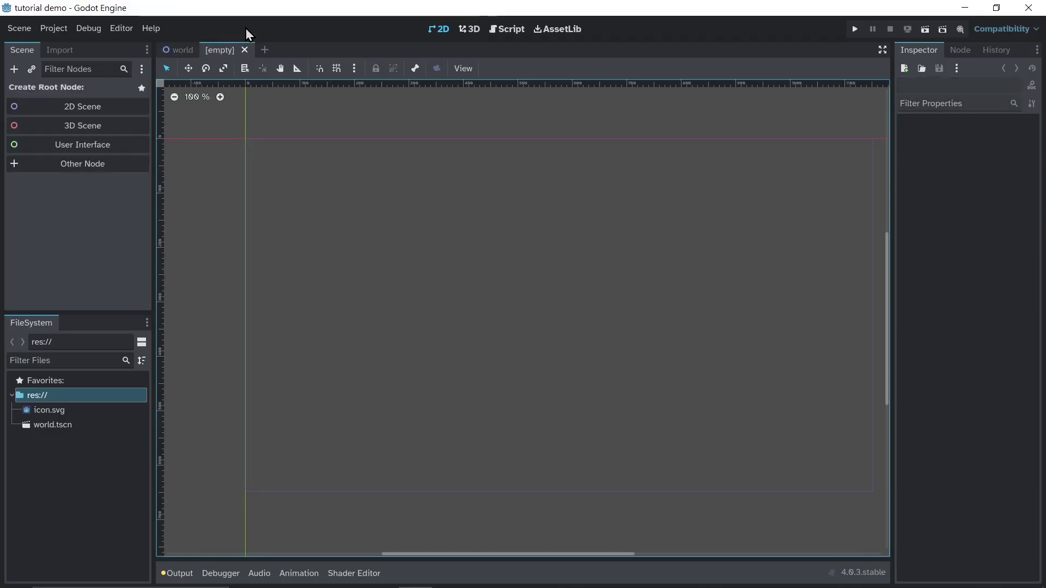
click(103, 107)
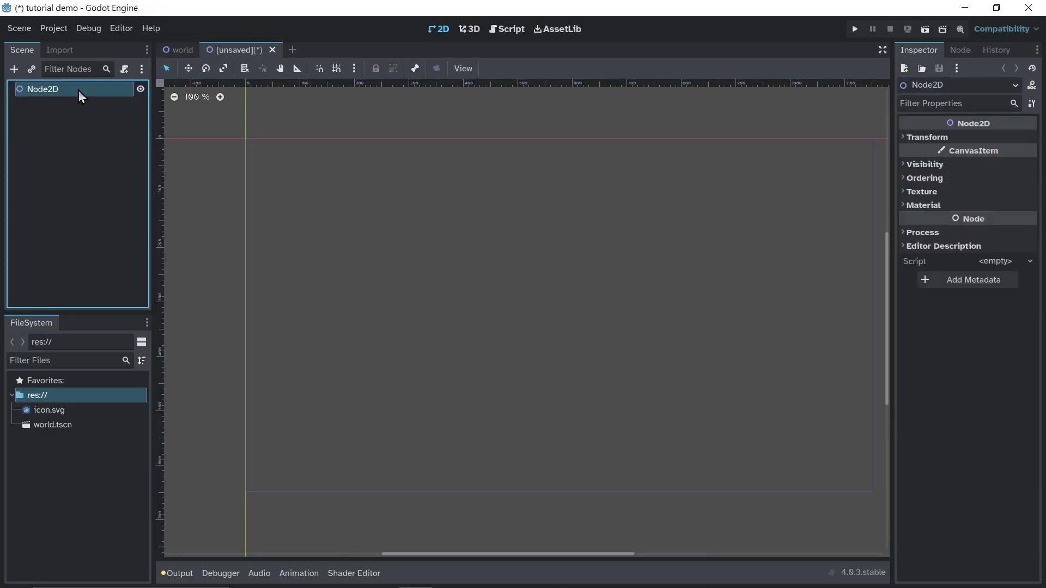
double_click(79, 91)
text(Player)
key(Return)
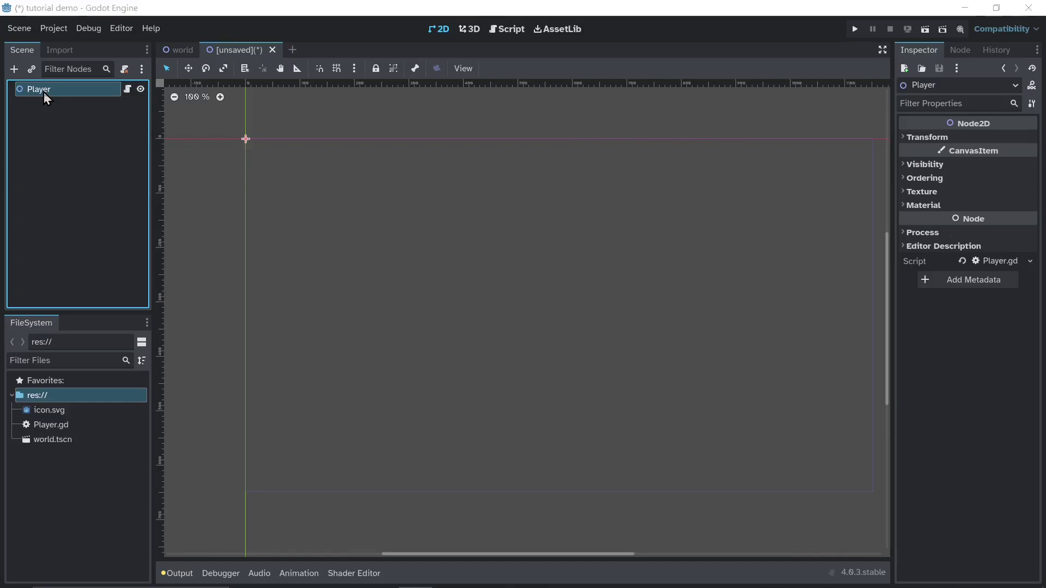
key(ctrl+a)
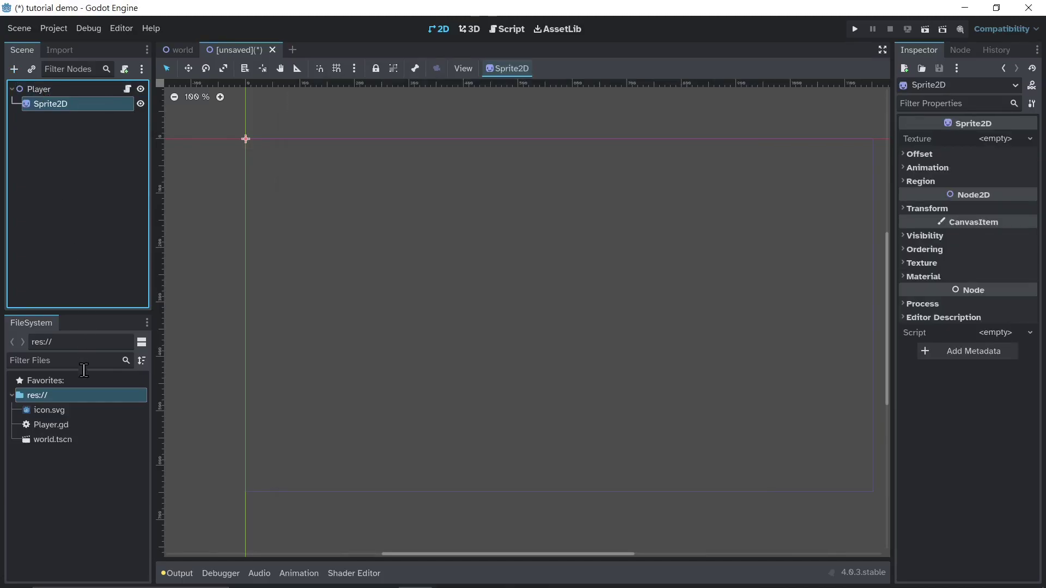
drag(53, 413, 1008, 135)
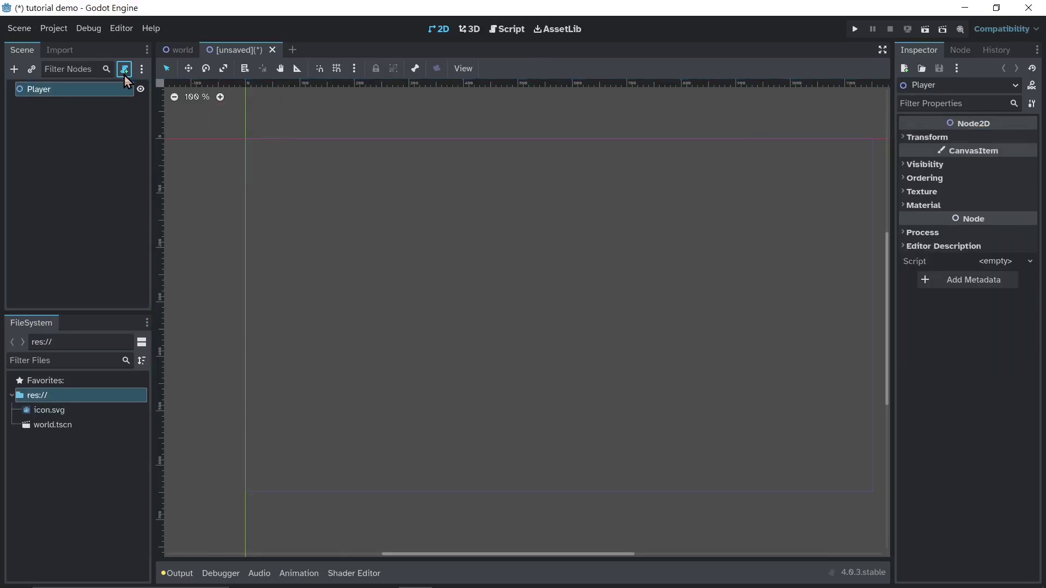
Attach a new Player.gd script to Player and write its movement code with const speed = 100.
click(125, 70)
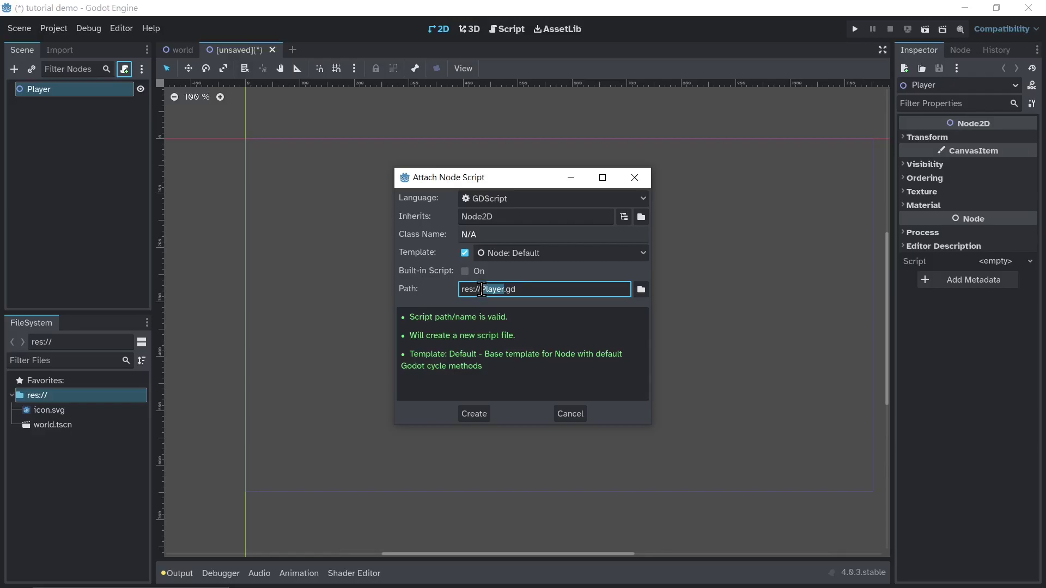
click(482, 417)
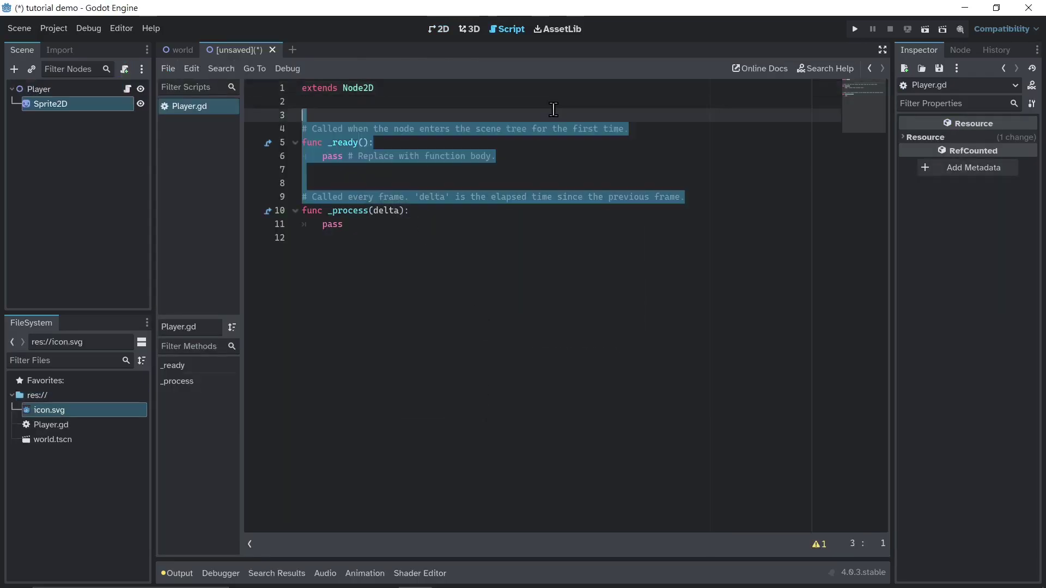
text(const speed =1)
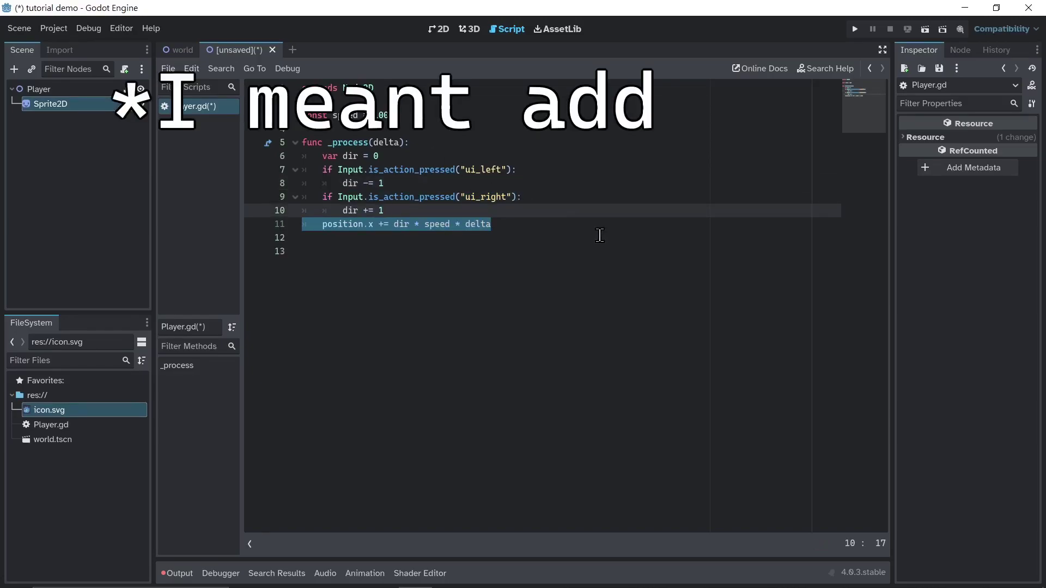
click(599, 235)
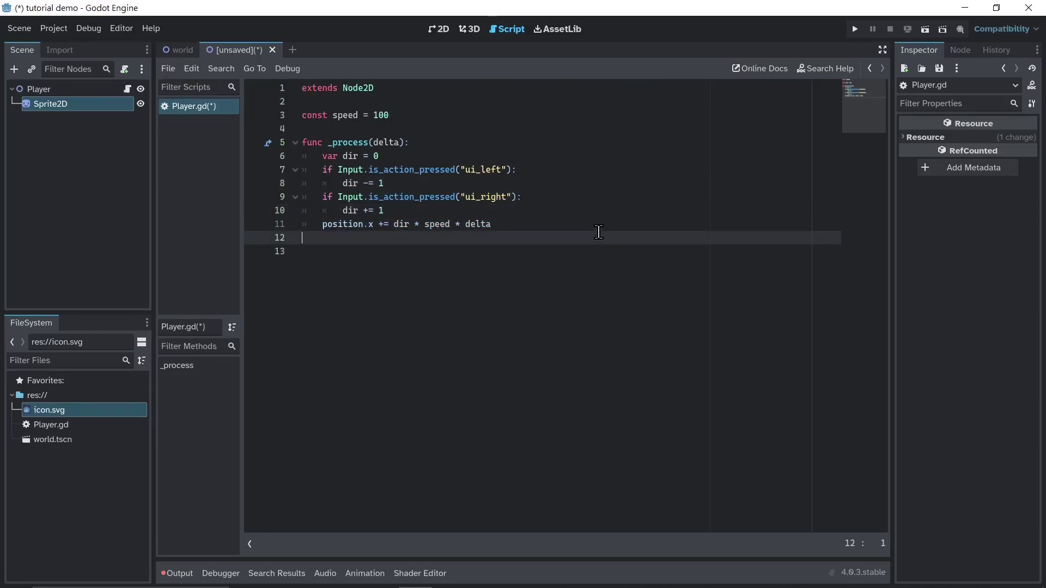
Save the Player scene as player.tscn and return to the World scene's 2D view.
key(ctrl+s)
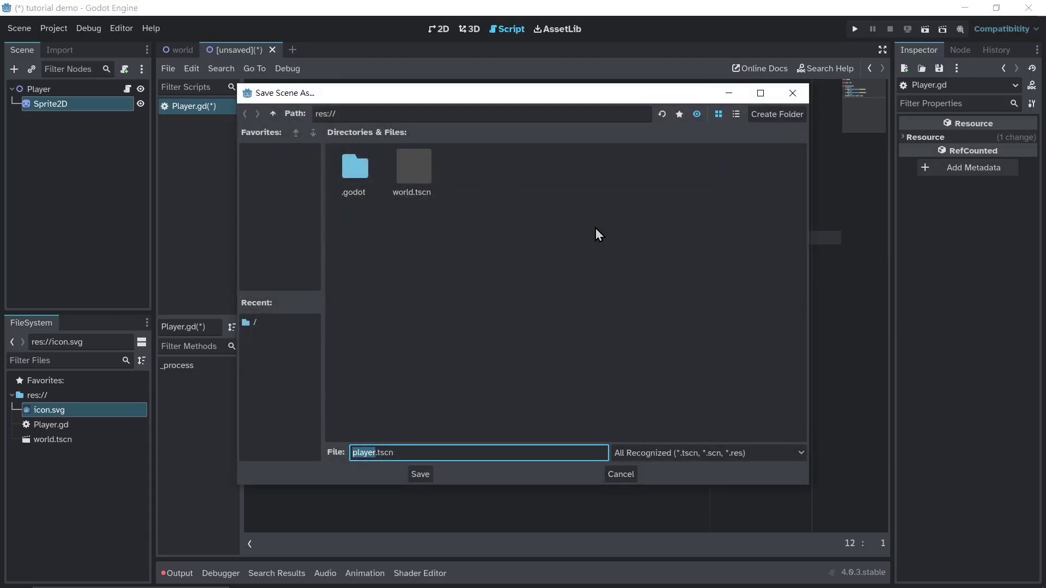
click(424, 474)
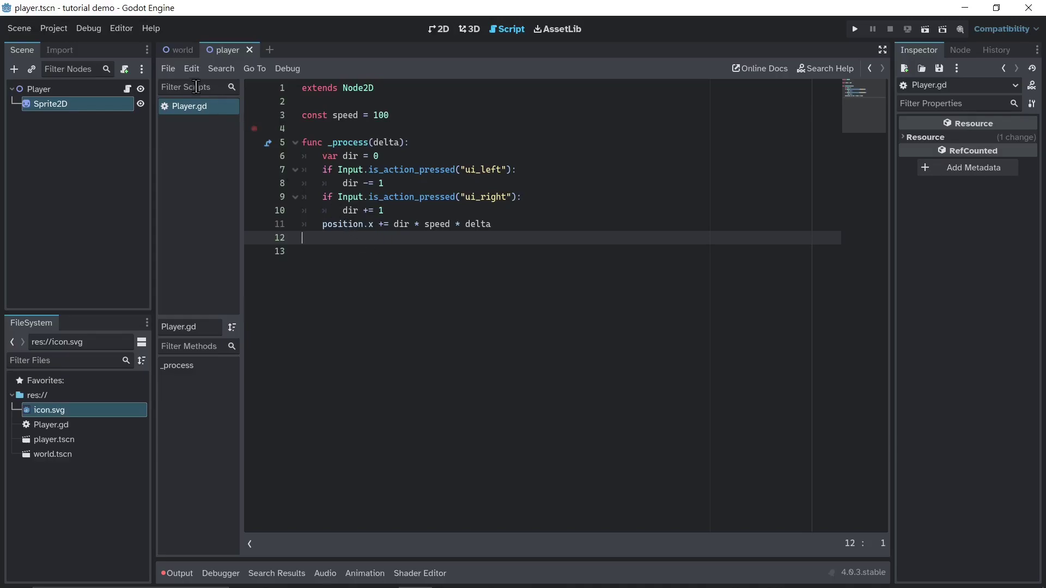
click(172, 52)
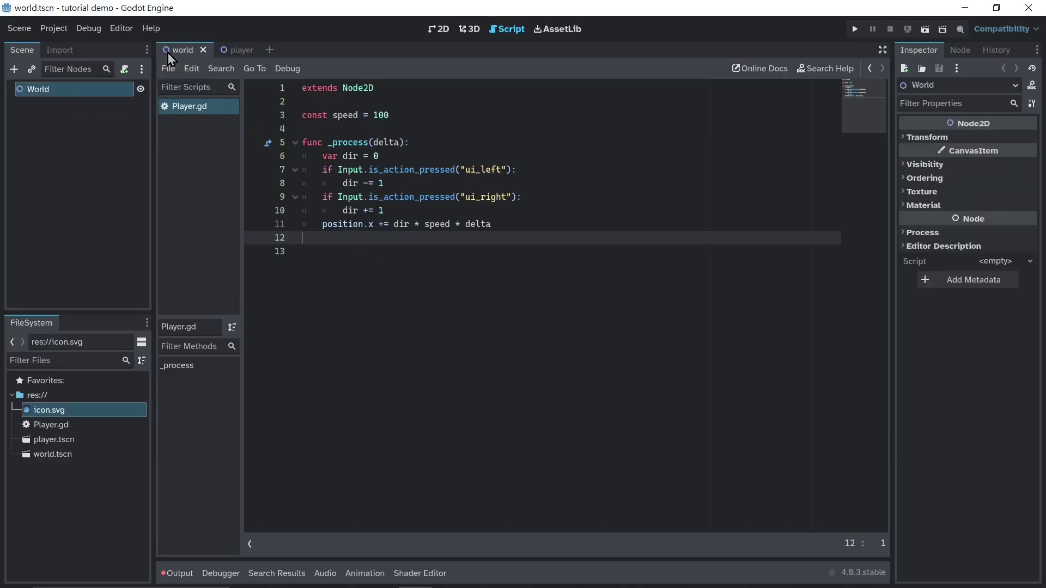
click(438, 29)
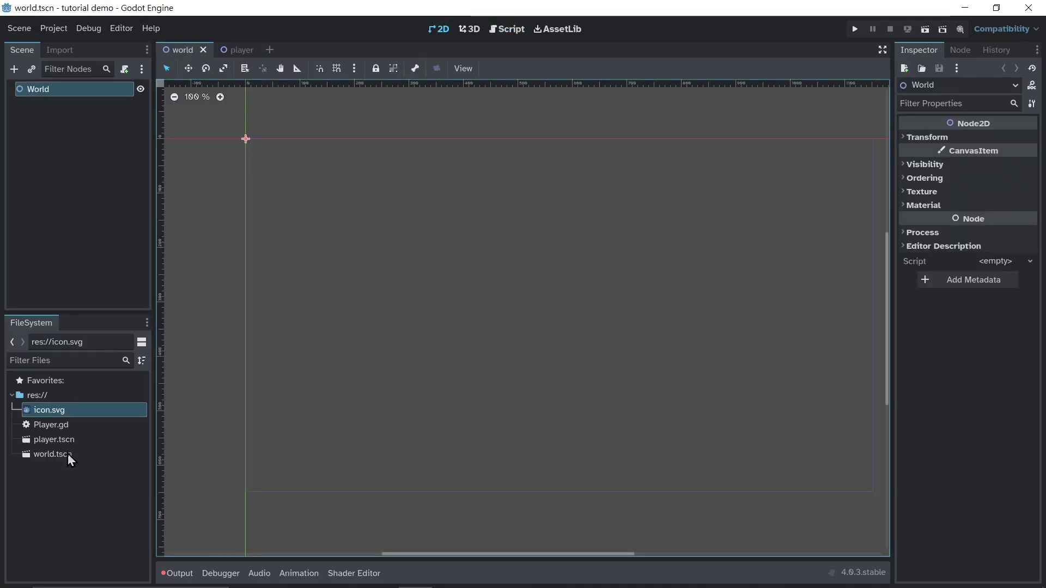
Instance player.tscn under World near the canvas centre, save World, and start a new scene.
click(55, 440)
drag(58, 443, 71, 90)
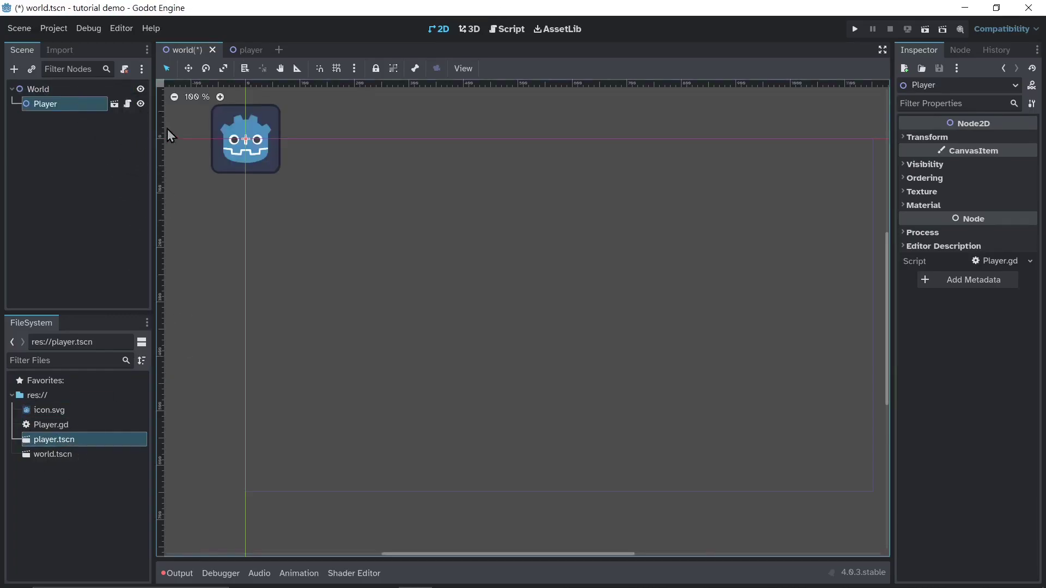
drag(261, 162, 583, 339)
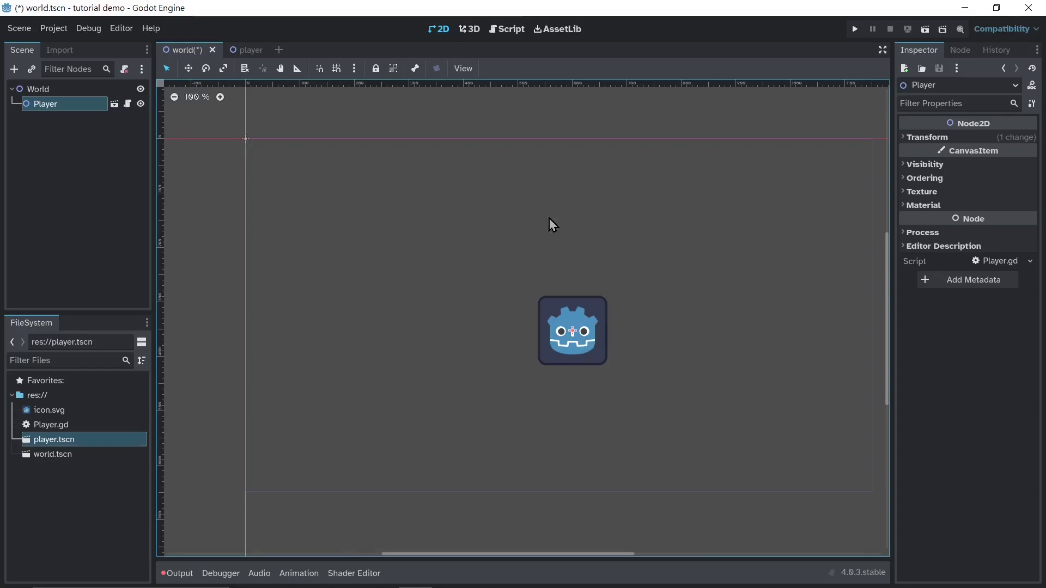
key(ctrl+s)
click(269, 50)
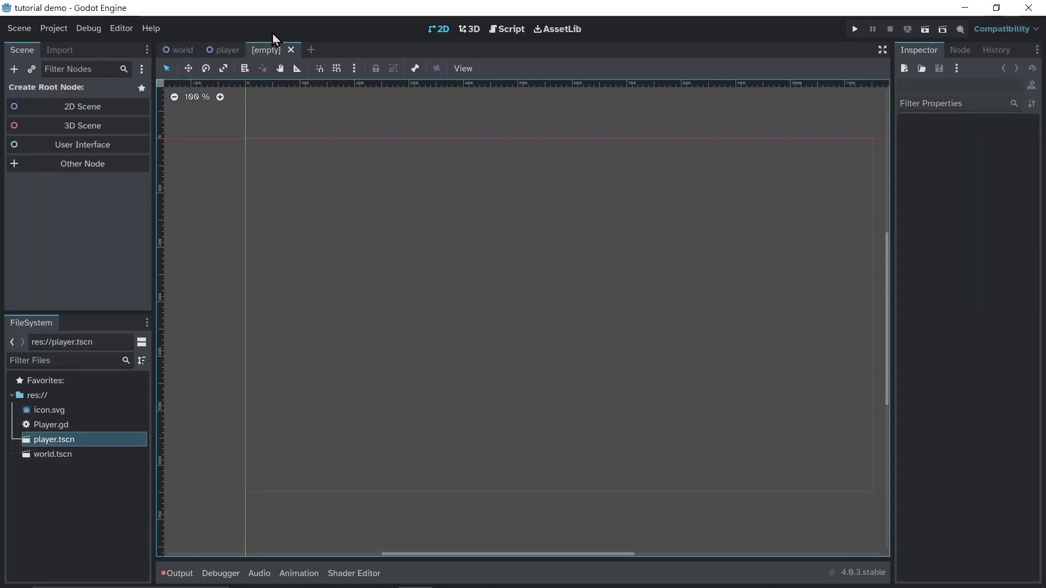
Create a User Interface root node named Menu and view its anchor layout presets.
click(141, 148)
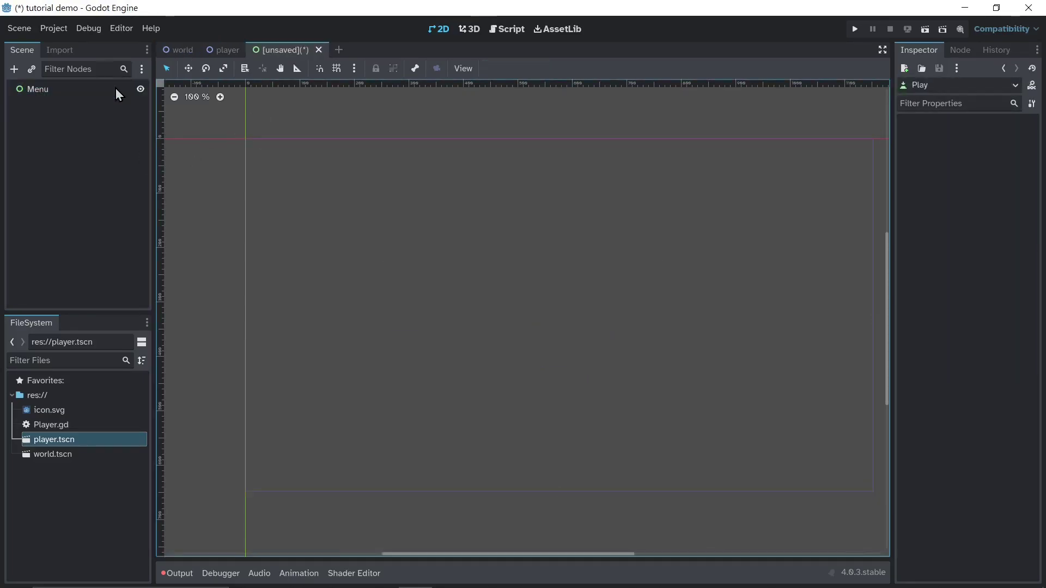
click(115, 90)
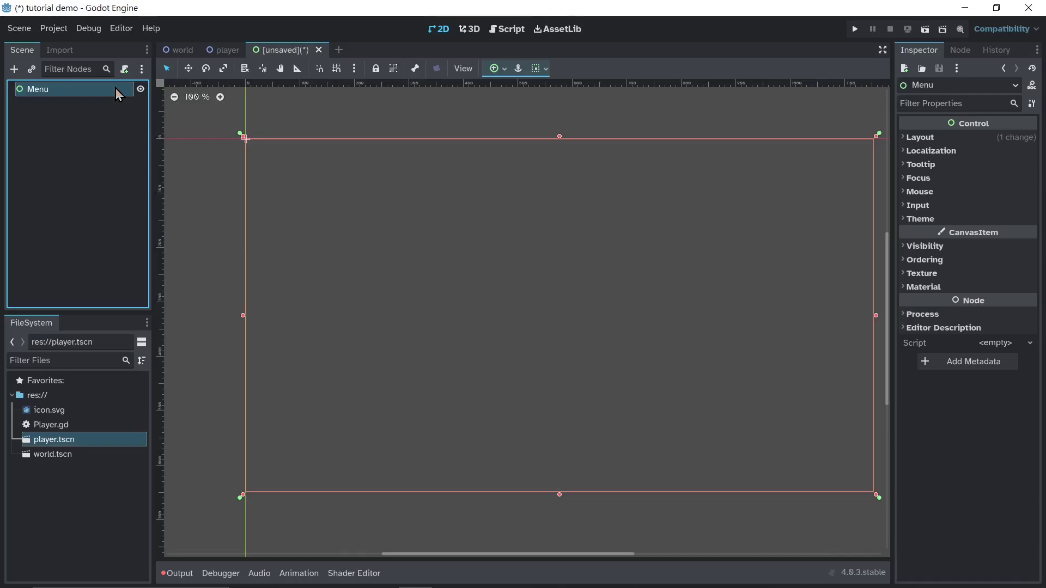
click(494, 69)
click(86, 89)
Add a Button child to Menu and rename it Play.
key(ctrl+a)
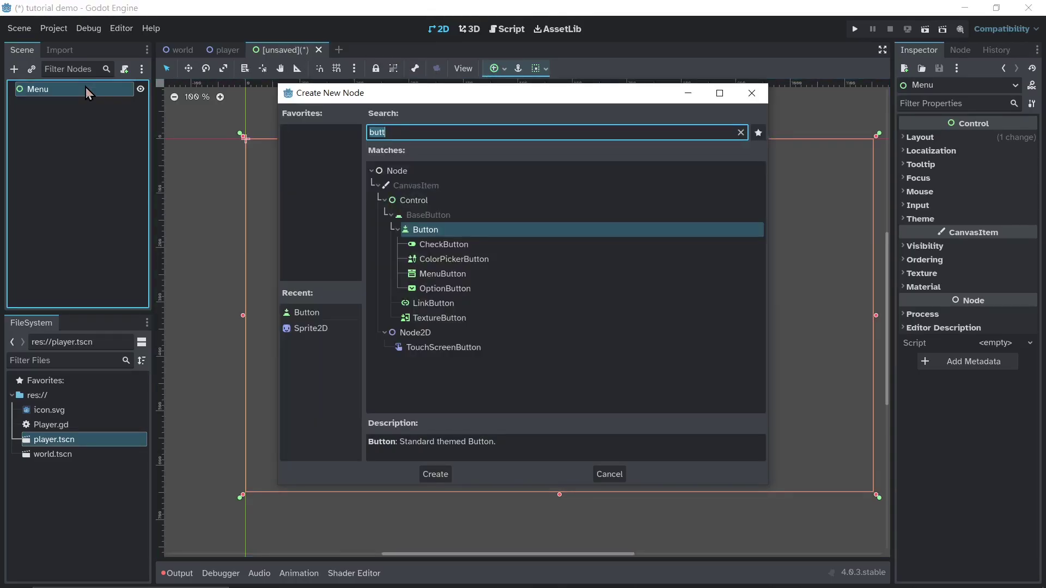
key(Return)
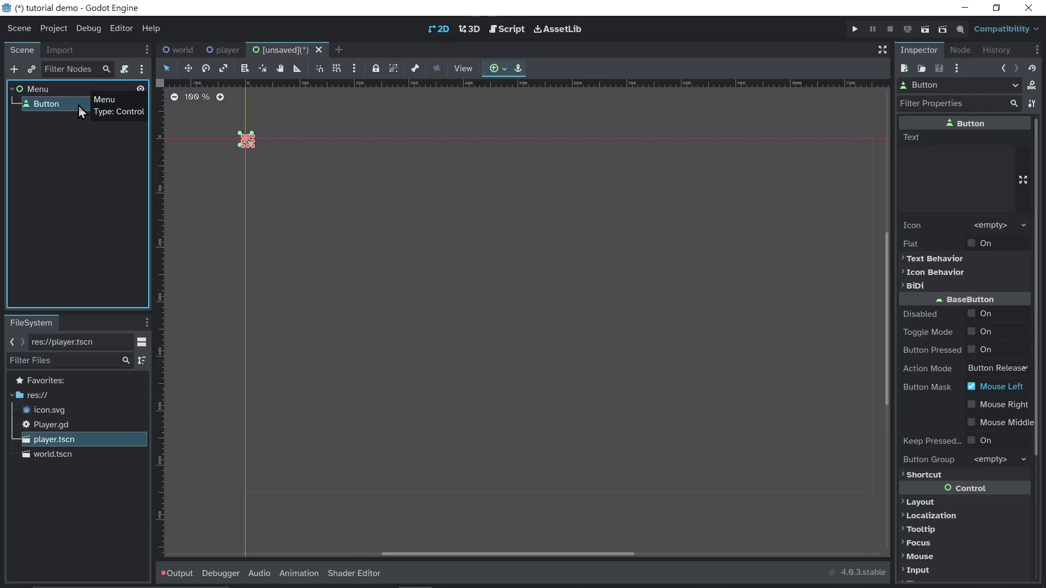
double_click(78, 106)
text(Play)
key(Return)
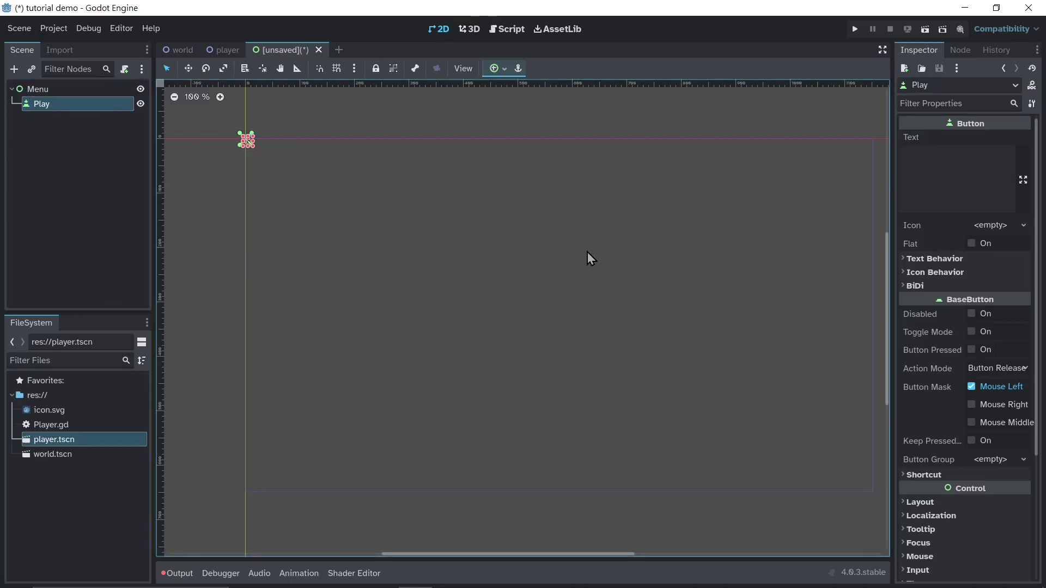
Set the button's text to PLAY and start attaching a script to Menu.
click(928, 178)
text(PLAY)
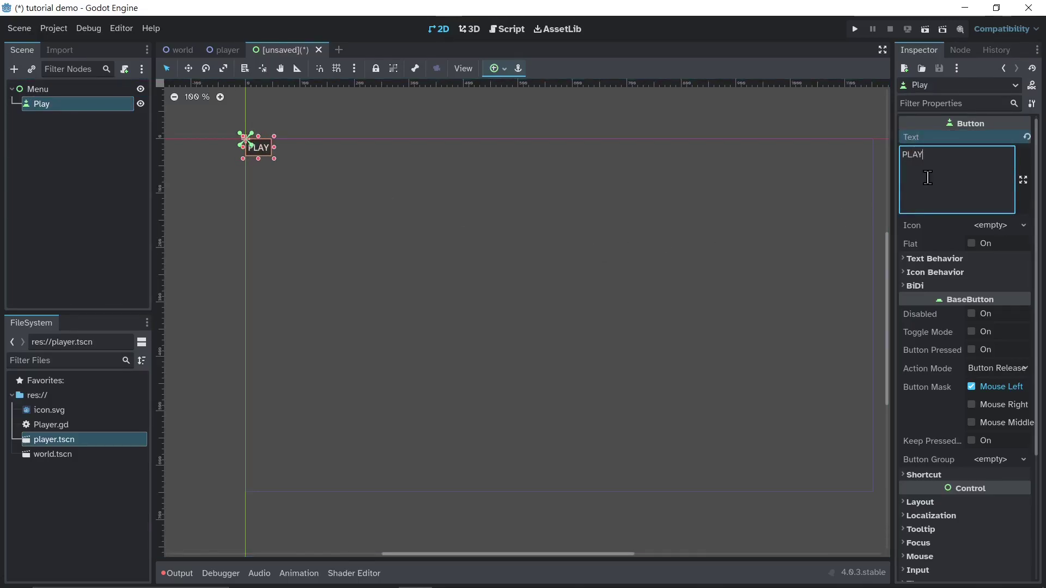
click(37, 89)
click(124, 69)
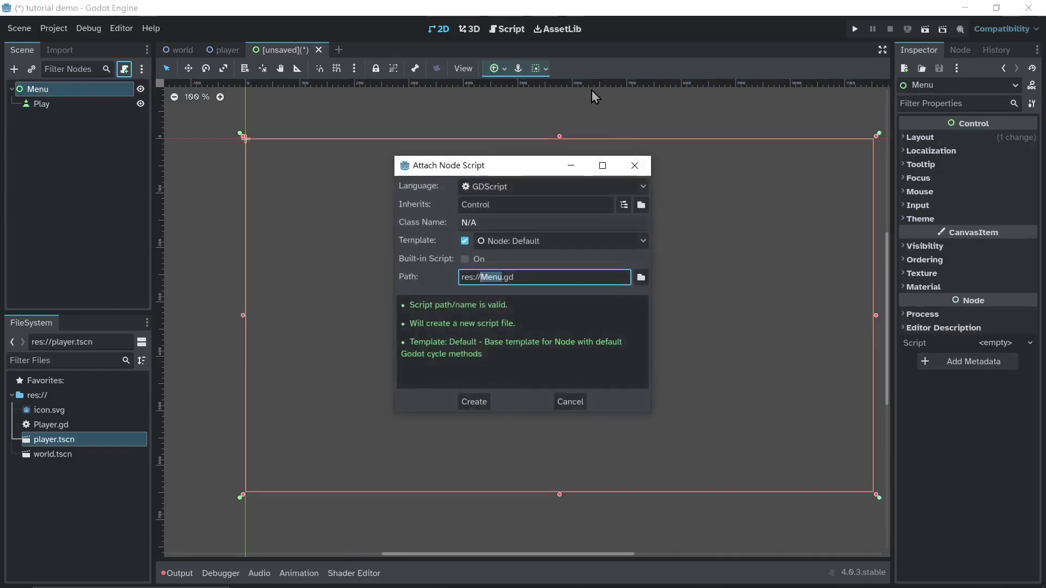
Create Menu.gd and connect the Play button's pressed() signal to _on_play_pressed on Menu.
click(474, 402)
click(59, 104)
click(960, 49)
click(945, 151)
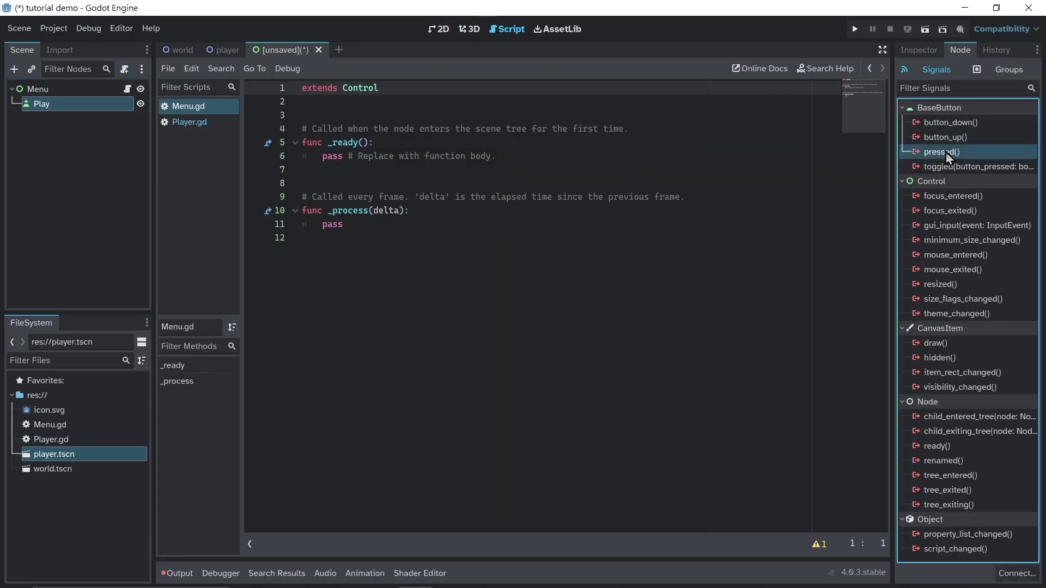
click(1016, 573)
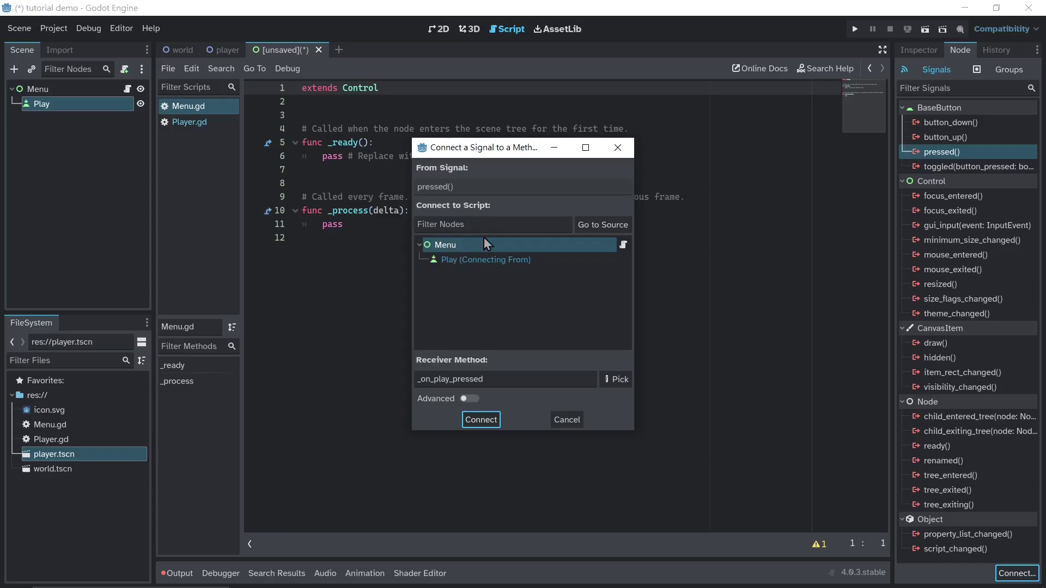
click(481, 419)
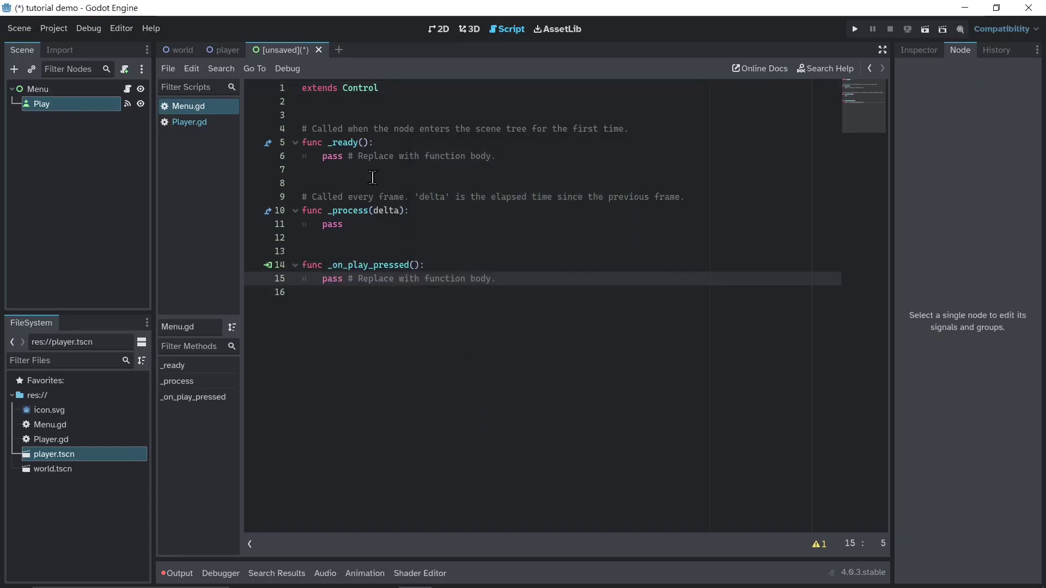
Replace the script body with get_tree().change_scene_to_file("res://world.tscn") in _on_play_pressed.
drag(326, 251, 442, 132)
key(BackSpace)
drag(319, 143, 533, 143)
text(get_tree)
key(Return)
text(.chan)
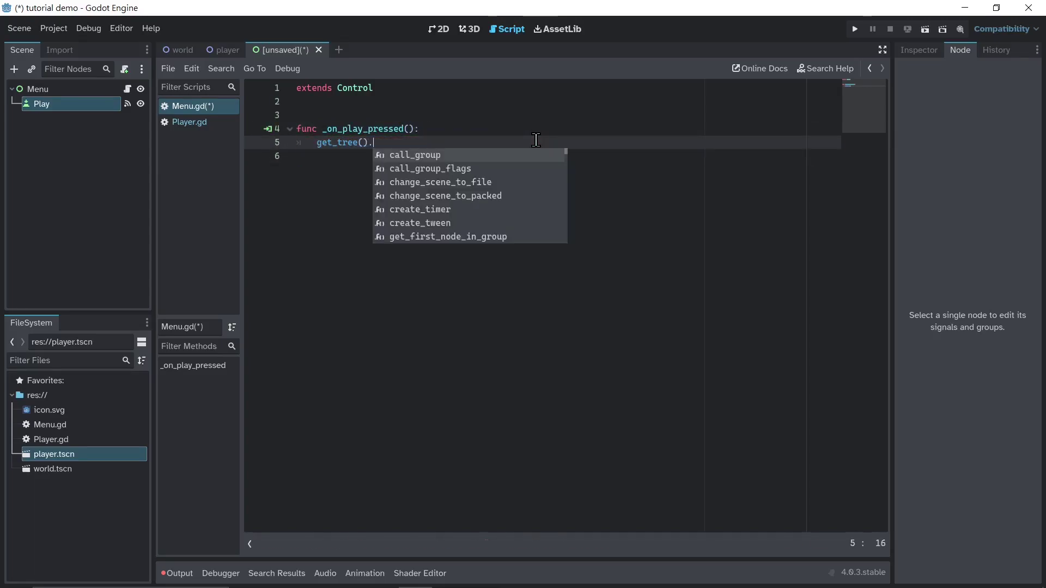
key(Return)
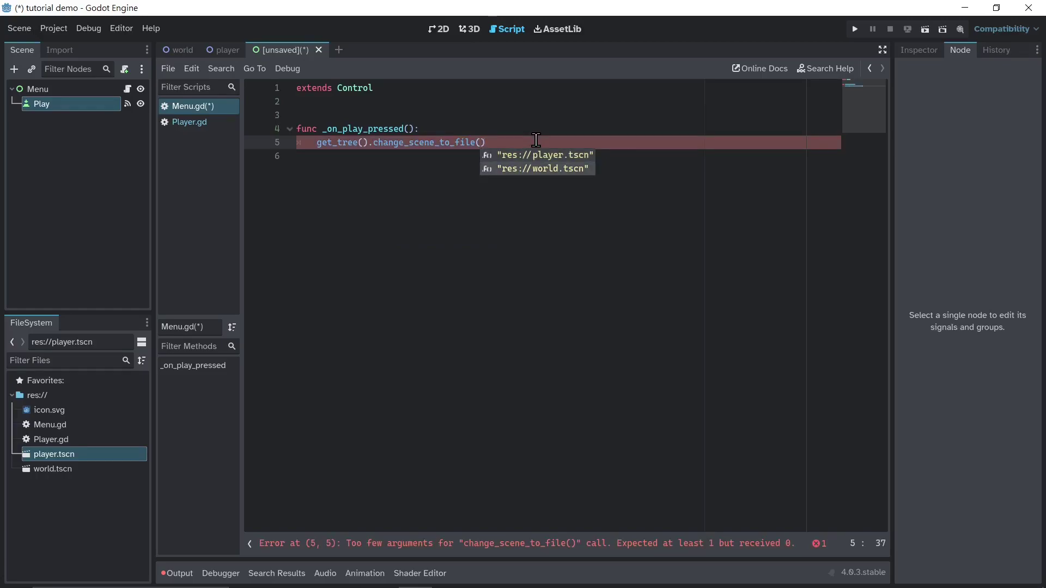
key(Down)
key(Return)
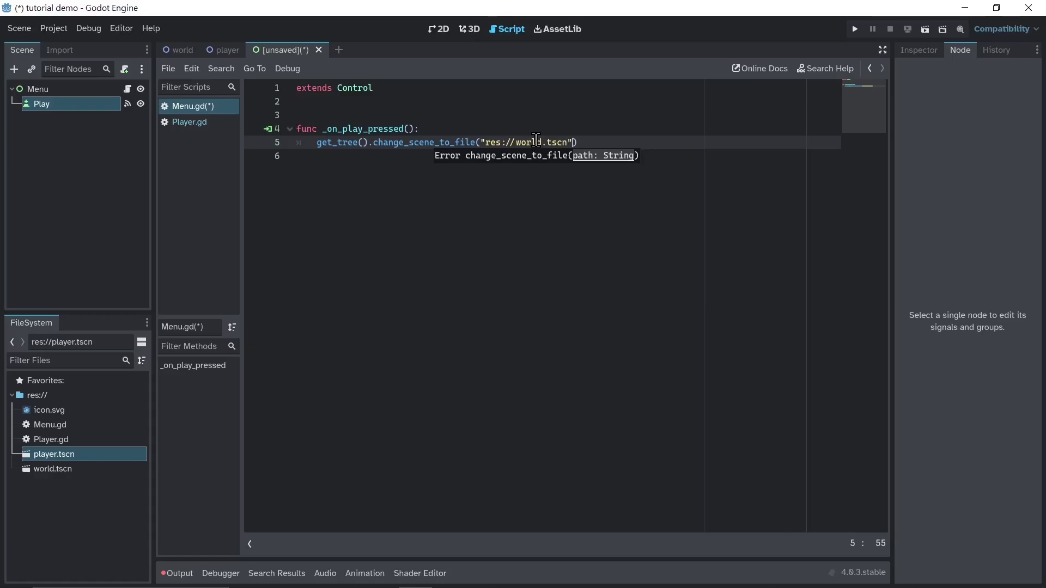
Save the scene as menu.tscn and run the project with it as the main scene.
key(ctrl+s)
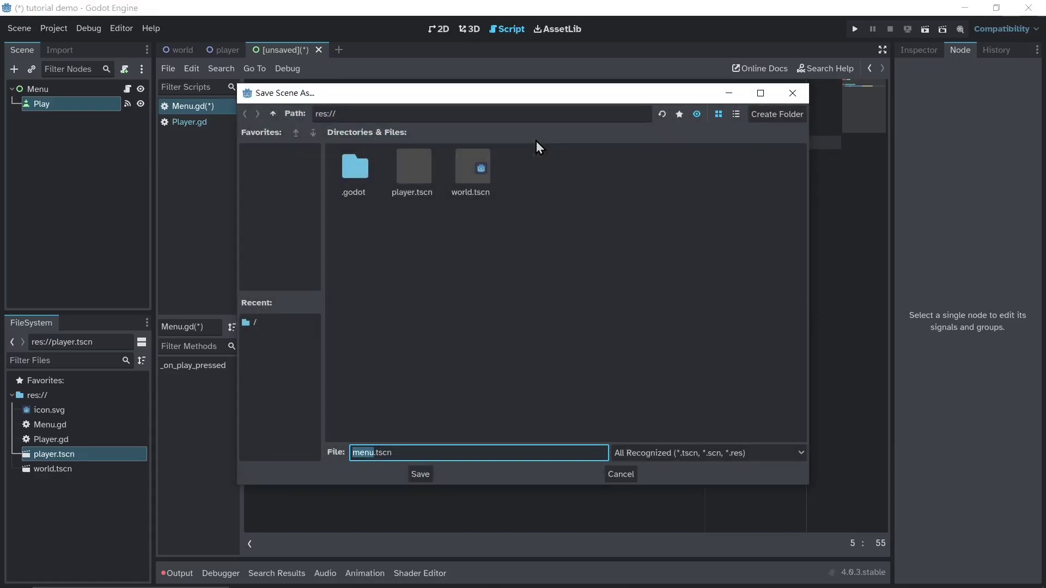
click(420, 475)
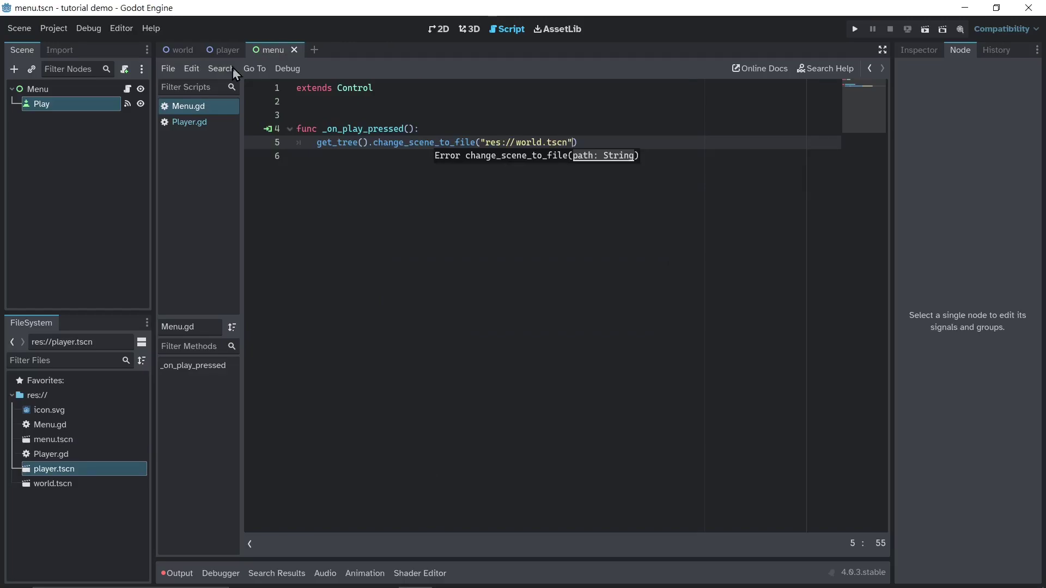
key(F5)
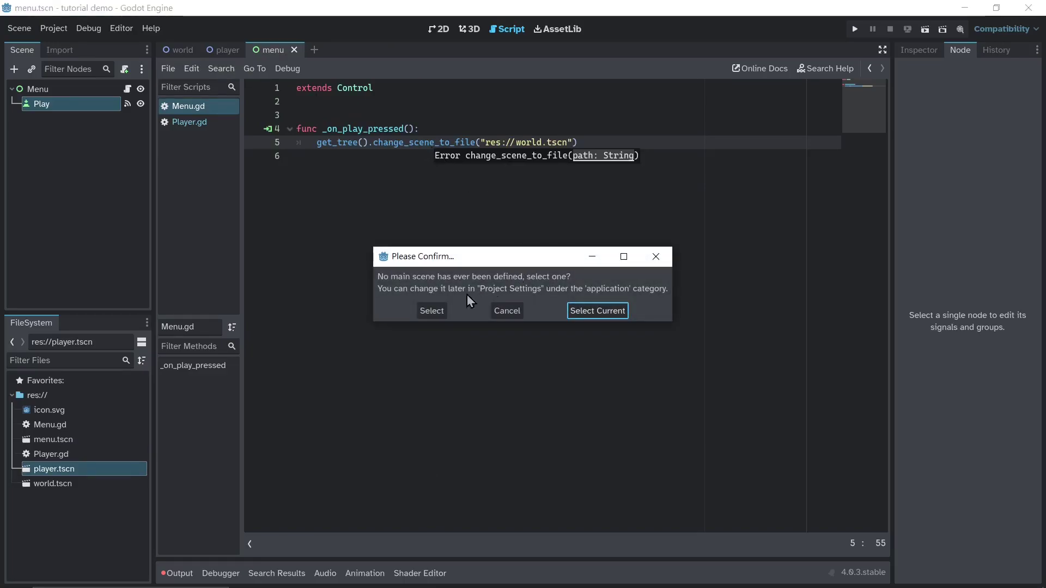
click(430, 312)
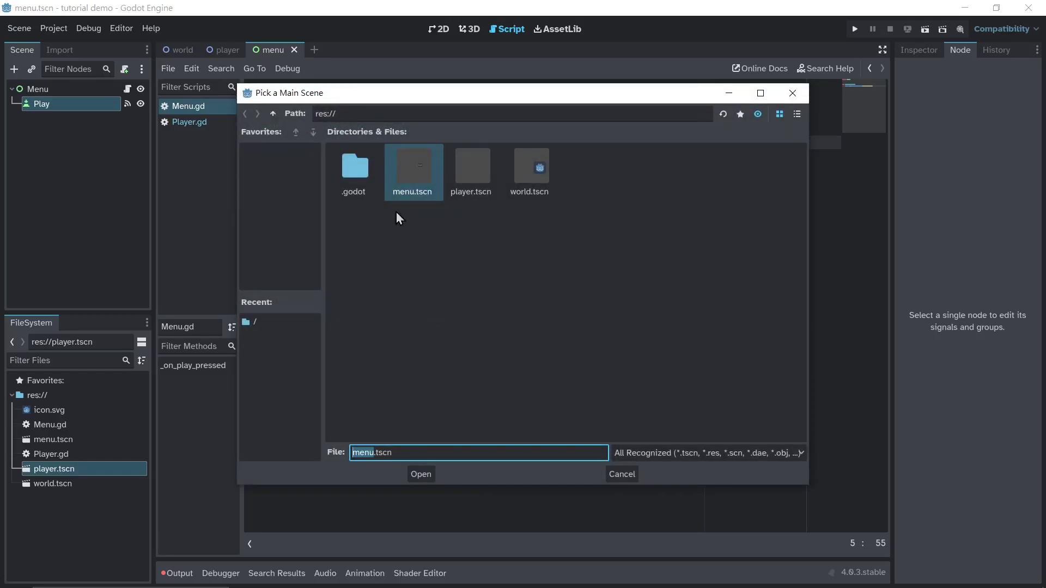
click(430, 472)
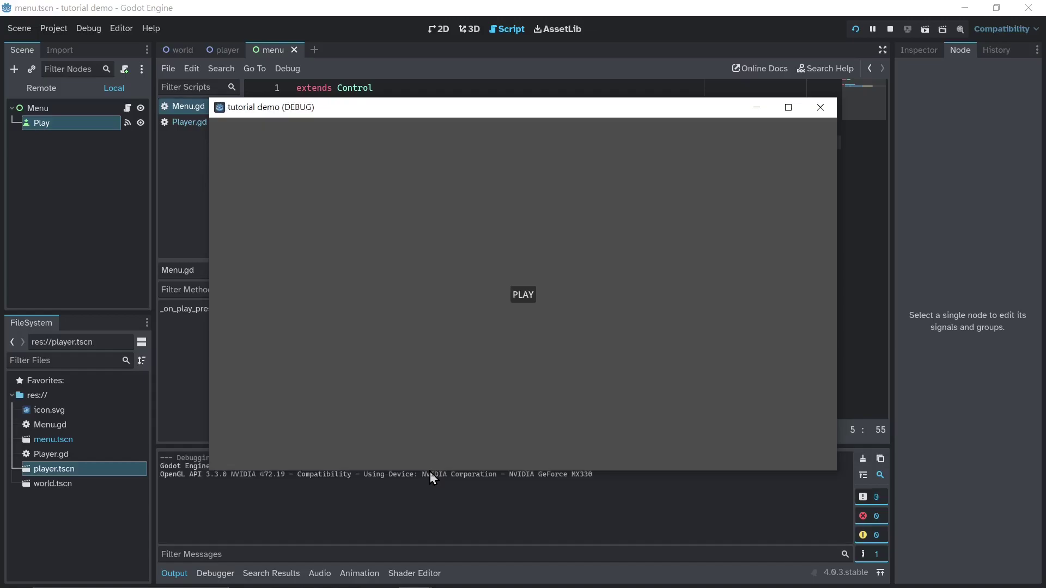
Click PLAY in the running game, move the player left and right, then stop it.
click(526, 296)
key(Left)
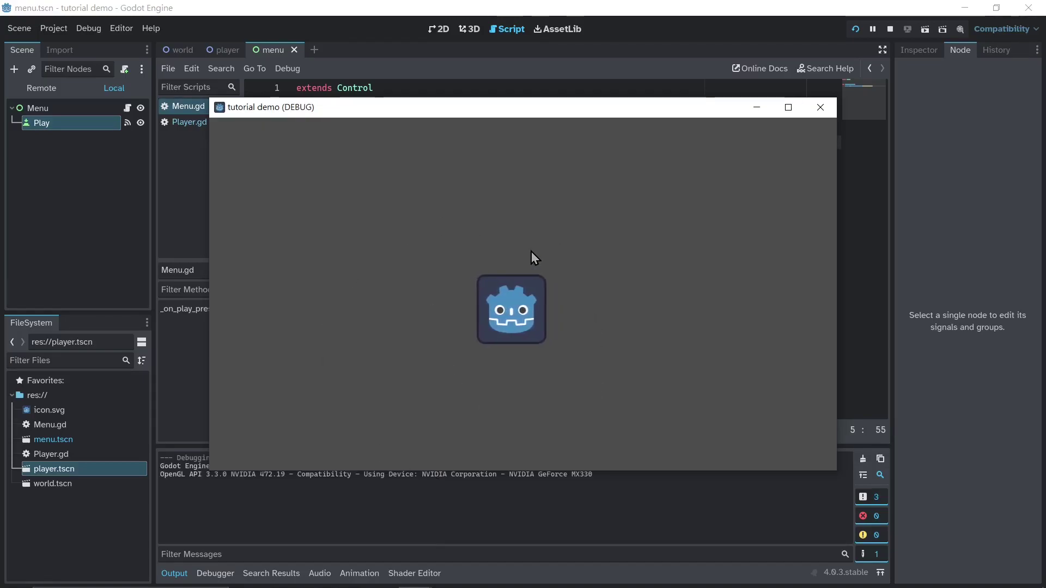
key(Right)
key(Left)
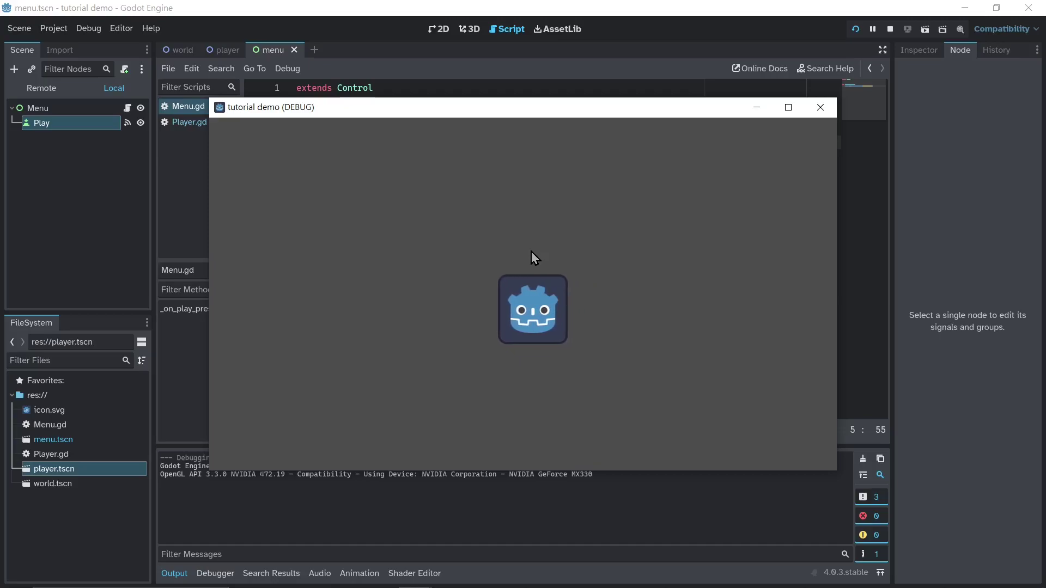
key(F8)
Add a Windows Desktop export preset through Project > Export.
click(47, 34)
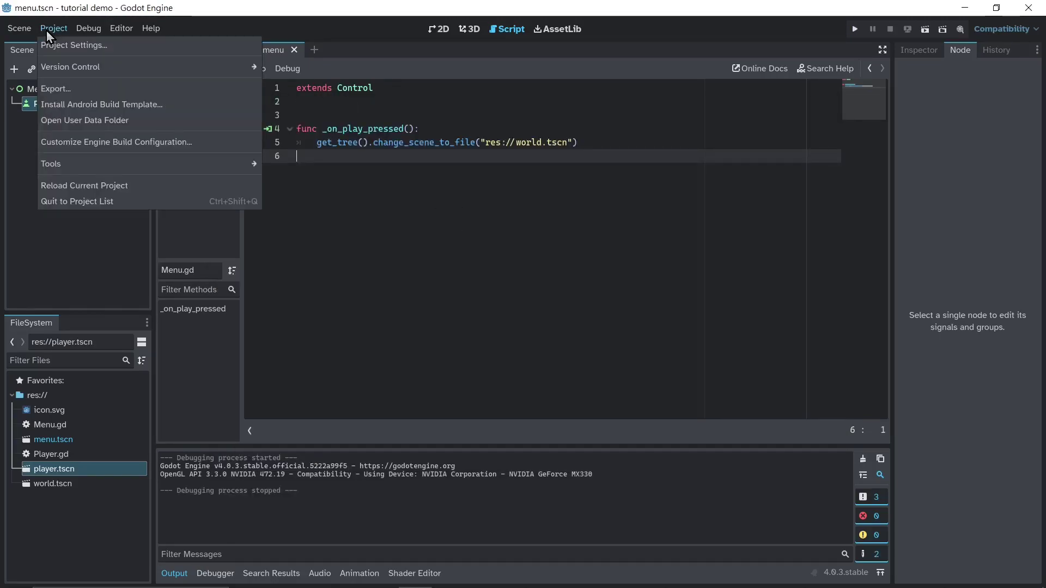
click(59, 88)
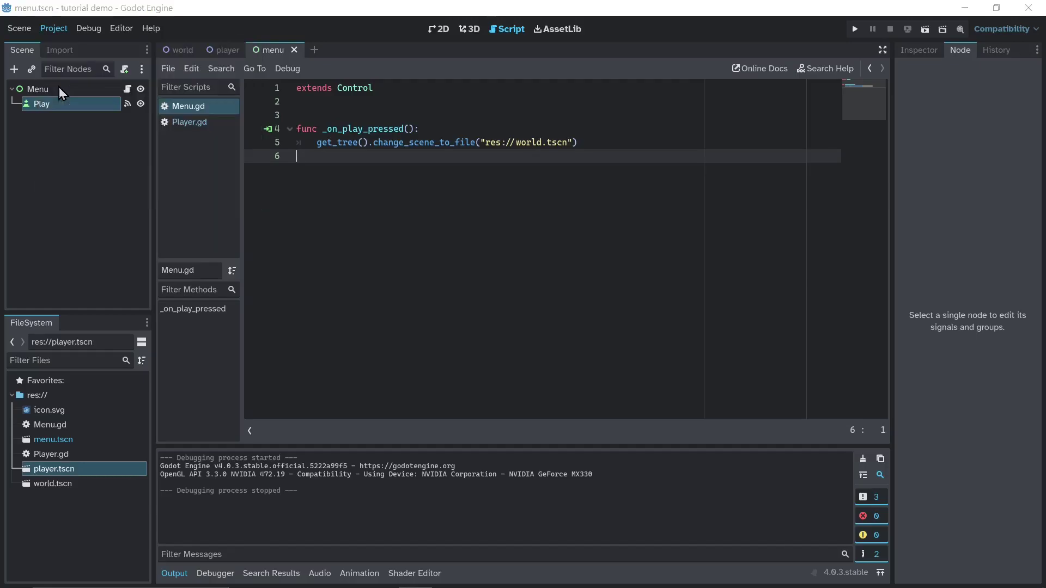
click(463, 118)
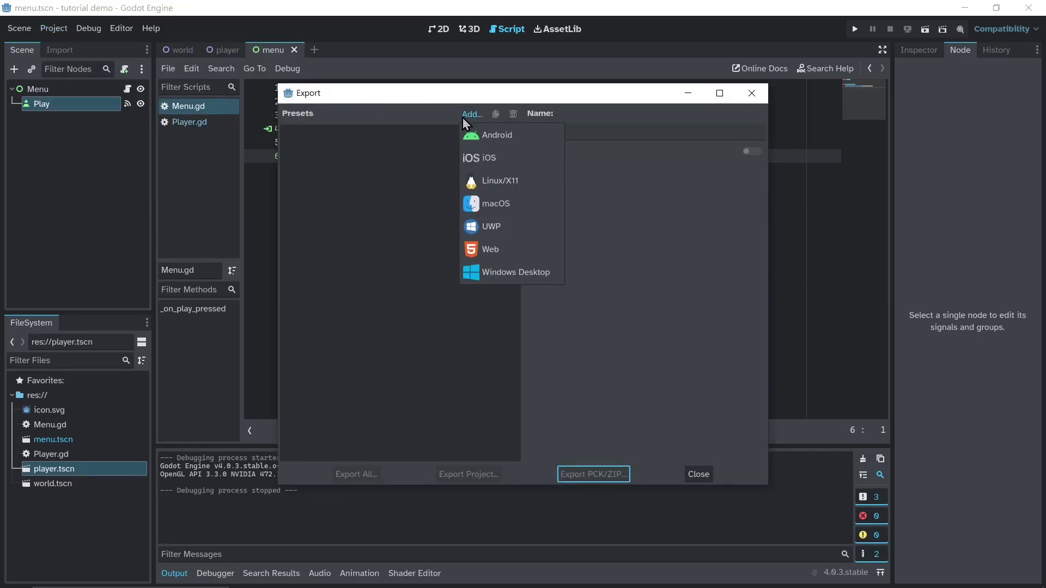
click(502, 272)
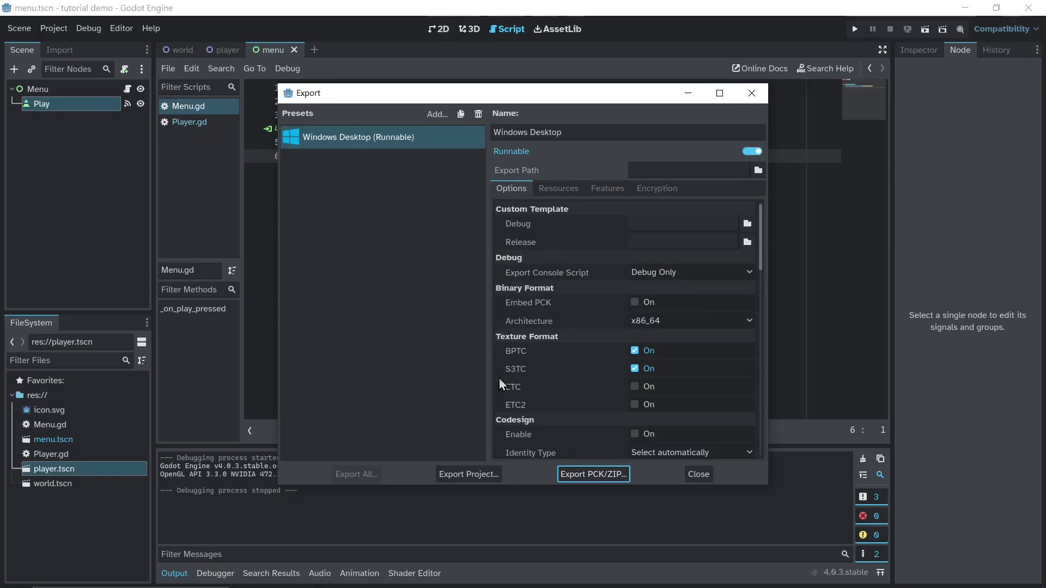
Export the project as tutorial demo.exe into a new demo folder.
click(485, 475)
click(777, 114)
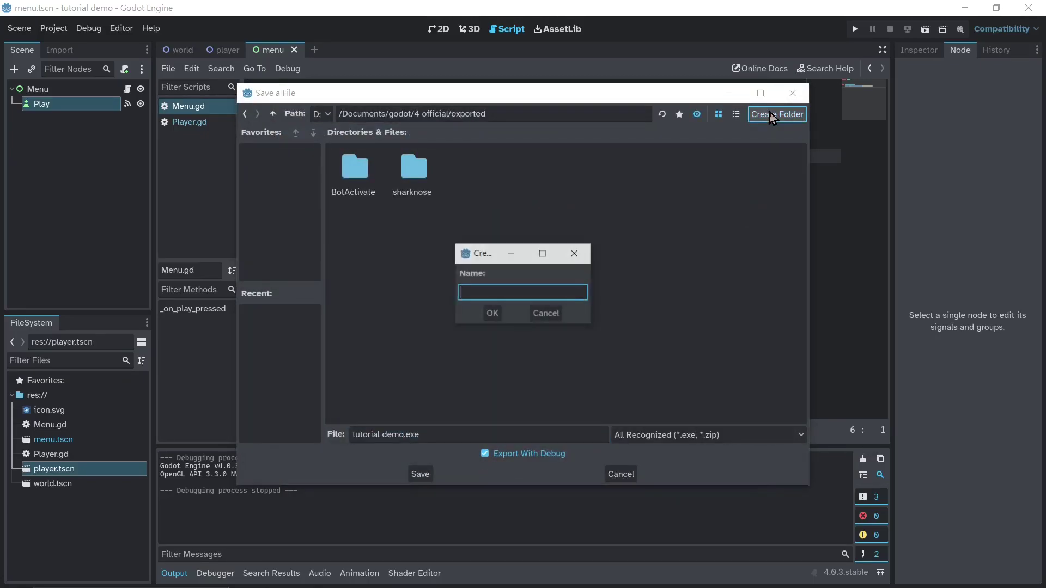
text(demo)
click(492, 309)
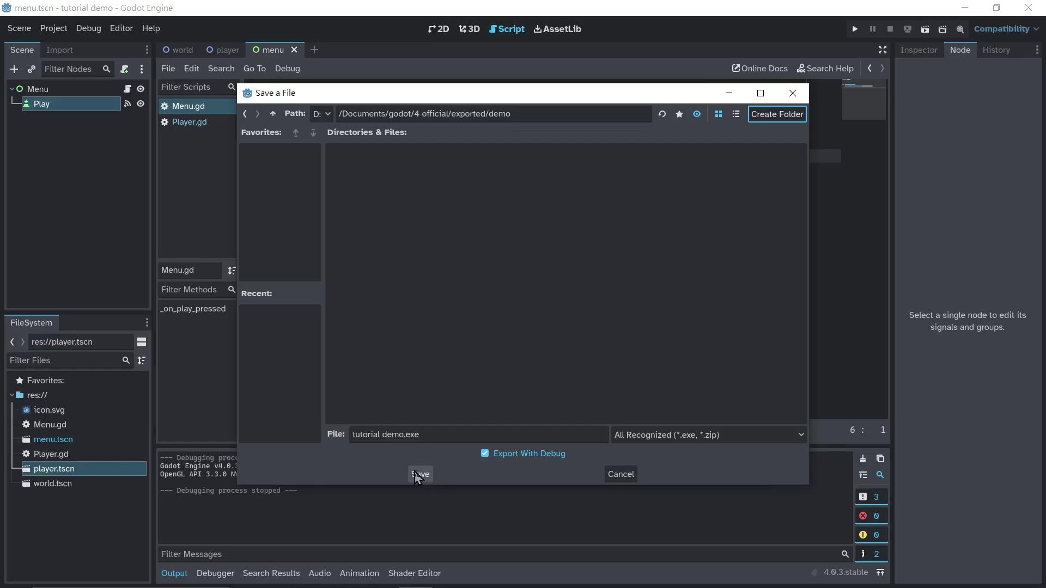
click(417, 474)
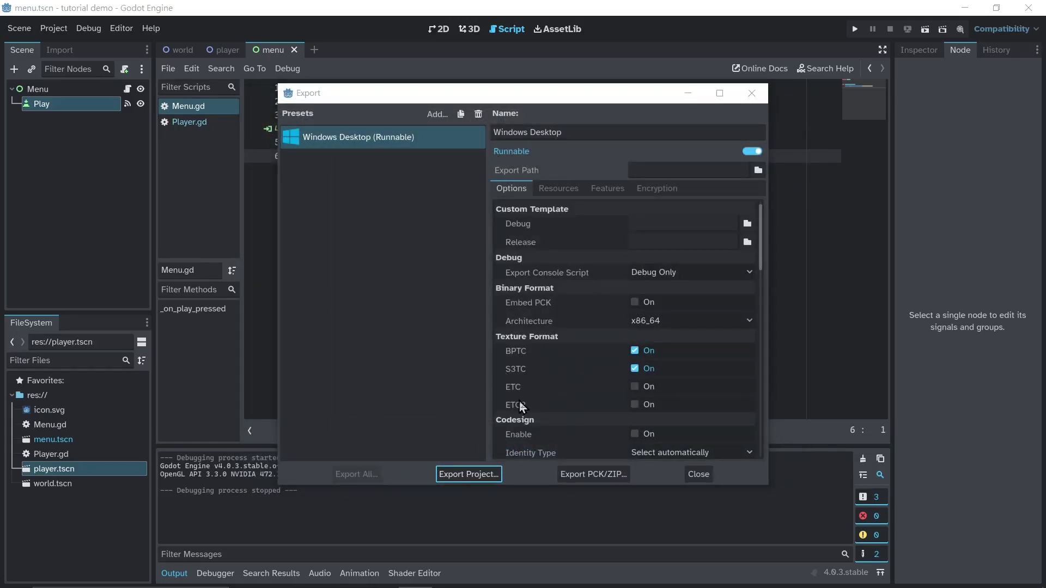